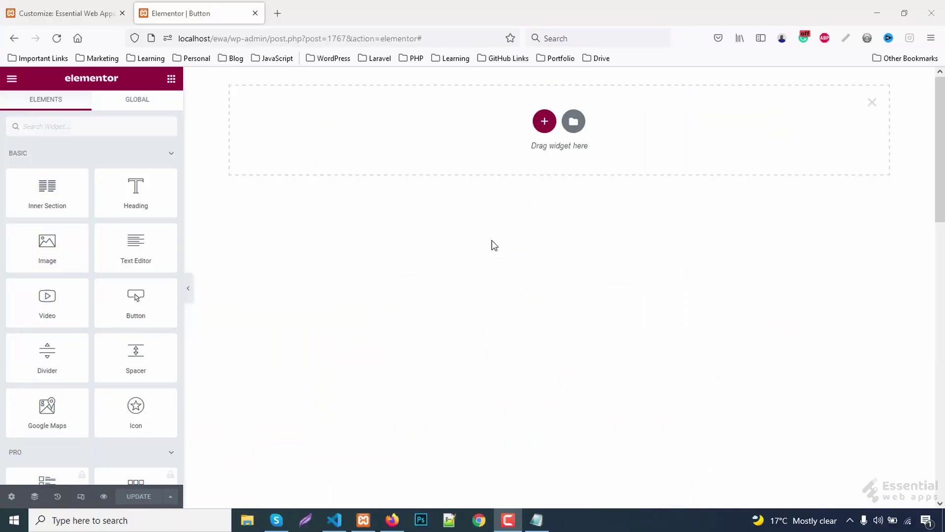
# Insert a three-equal-column section and give it a linked 120 px top/bottom margin.
pyautogui.click(545, 120)
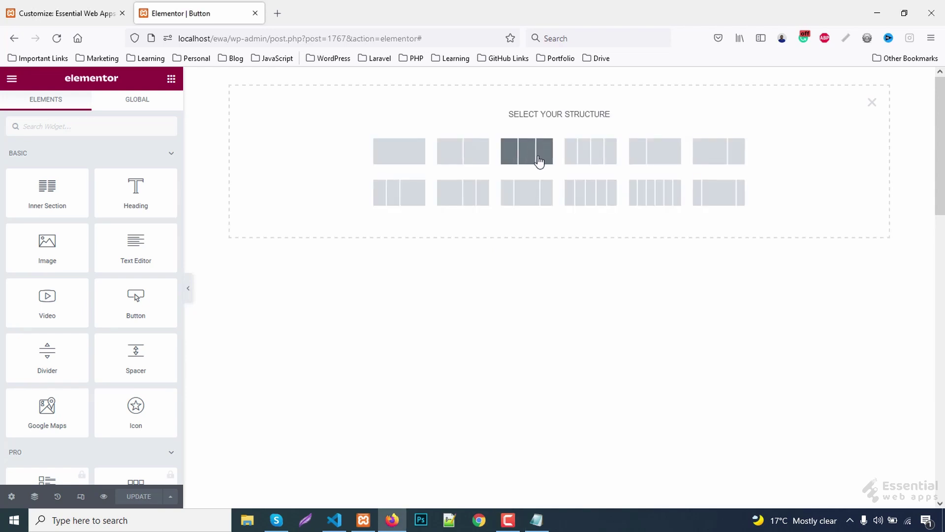
pyautogui.click(539, 160)
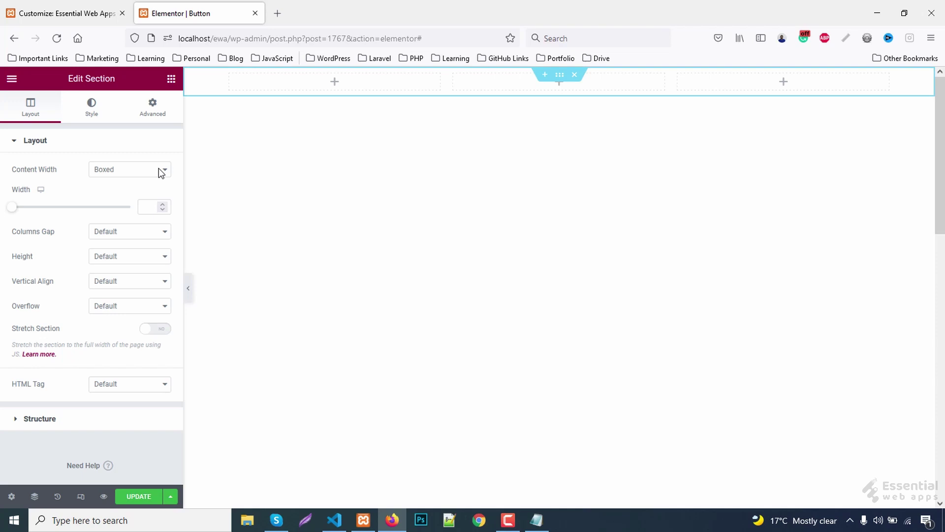
pyautogui.click(153, 107)
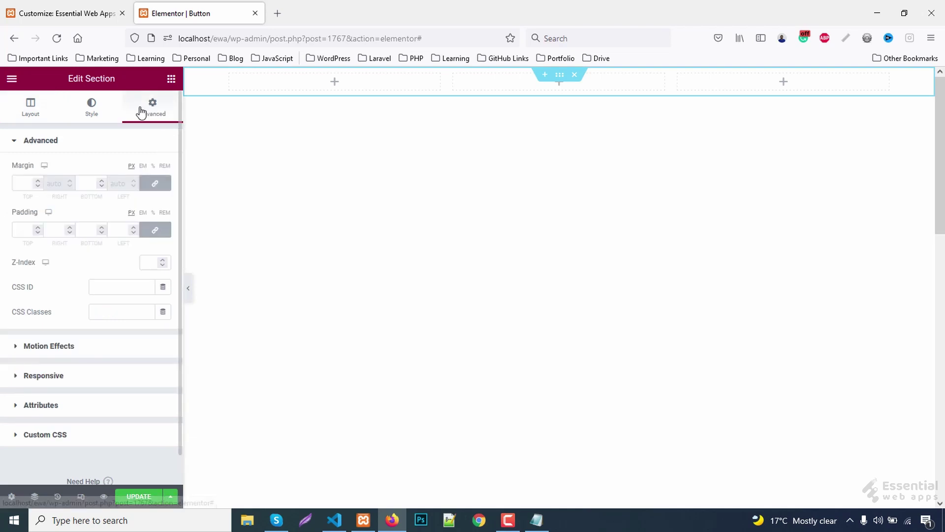
pyautogui.click(22, 183)
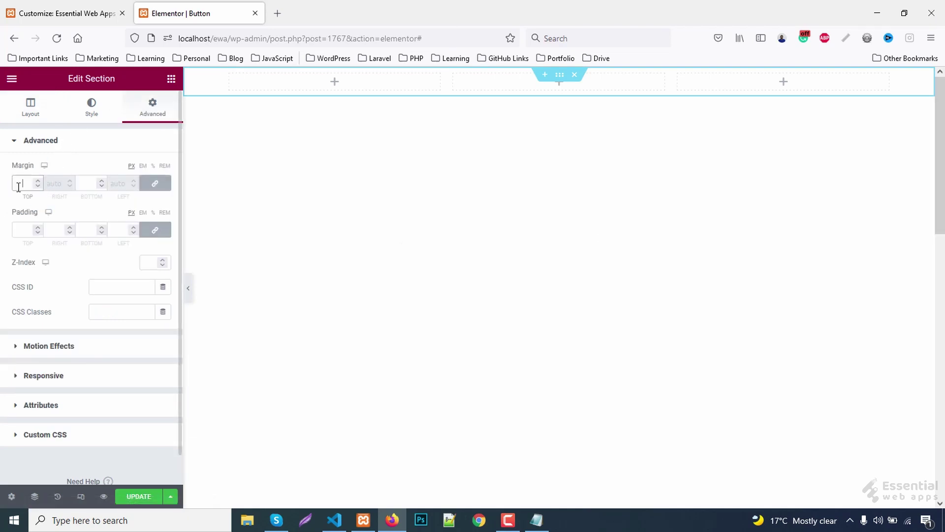
pyautogui.write('12')
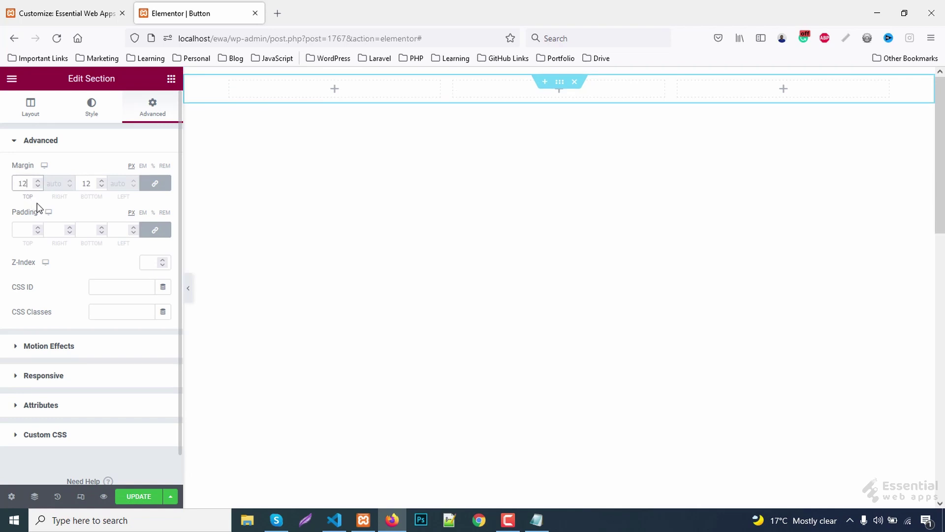
pyautogui.write('0')
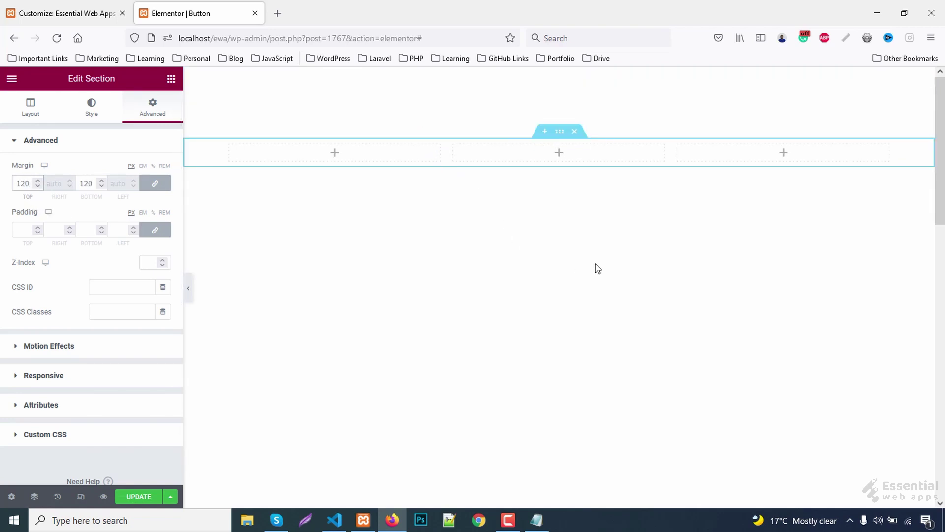
# Place a centred Button widget labelled 'read more' in the first column.
pyautogui.click(171, 79)
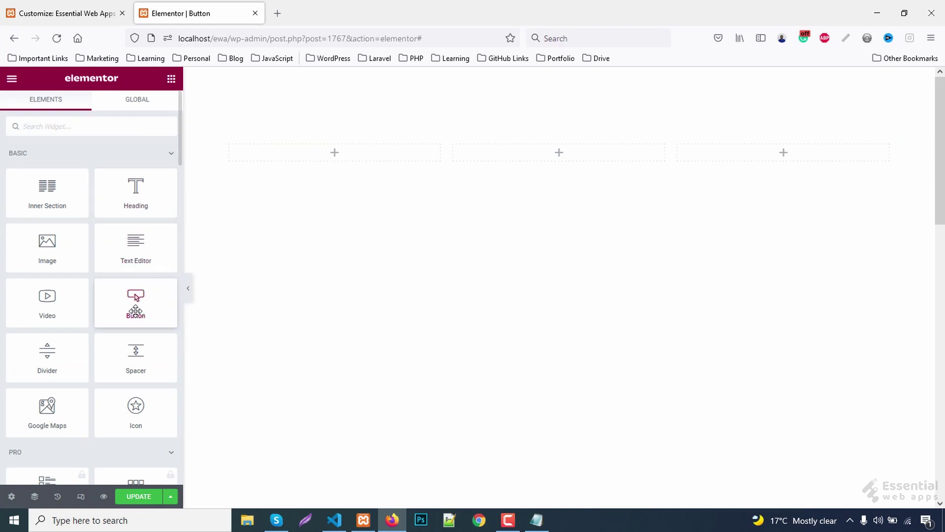
pyautogui.moveTo(135, 310); pyautogui.dragTo(359, 156)
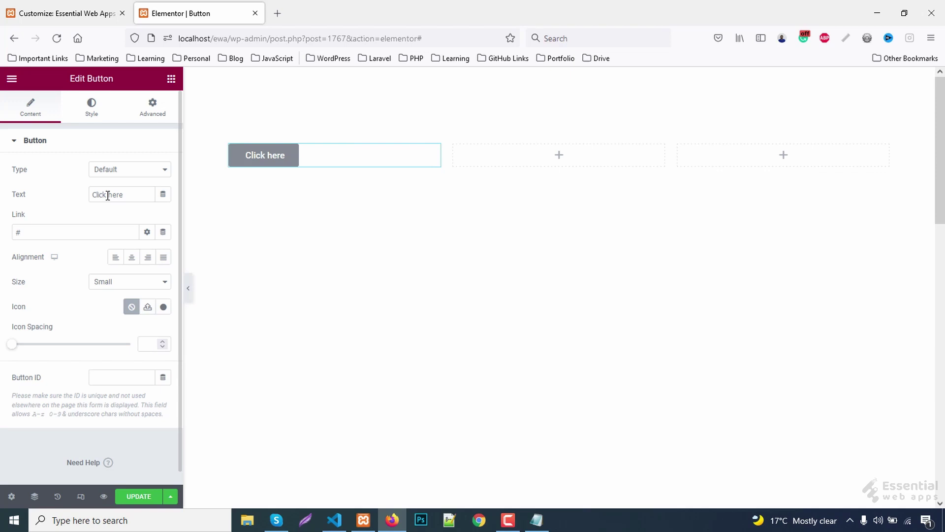
pyautogui.moveTo(130, 194); pyautogui.dragTo(77, 194)
pyautogui.write('read more')
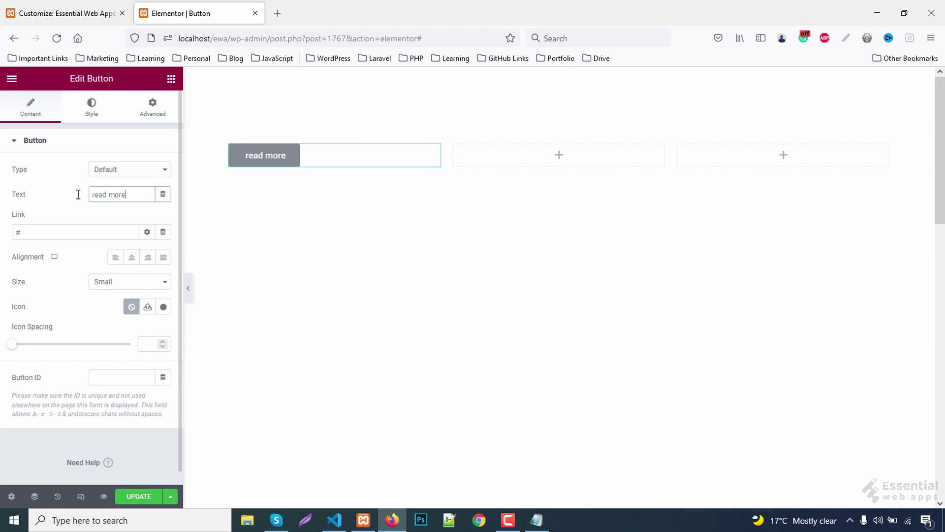
pyautogui.click(132, 257)
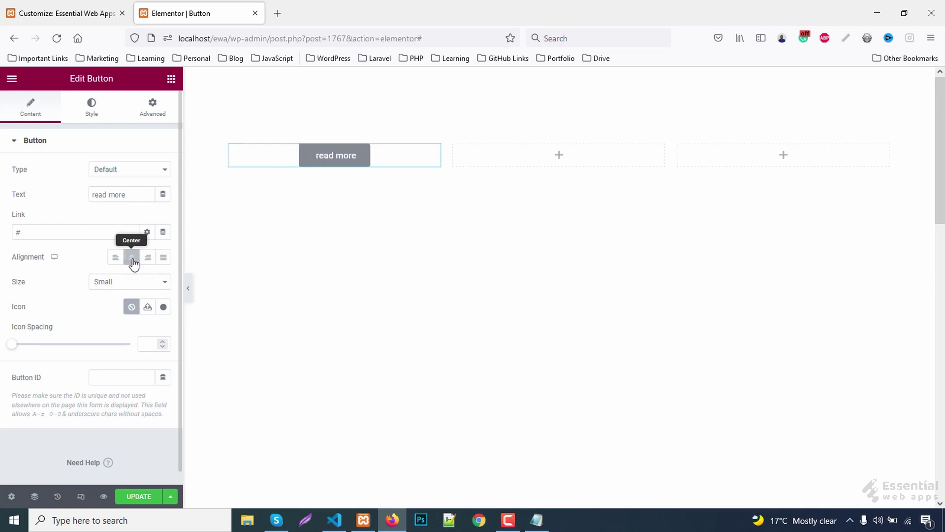
# Add a paper plane icon to the button, positioned after the text.
pyautogui.click(165, 307)
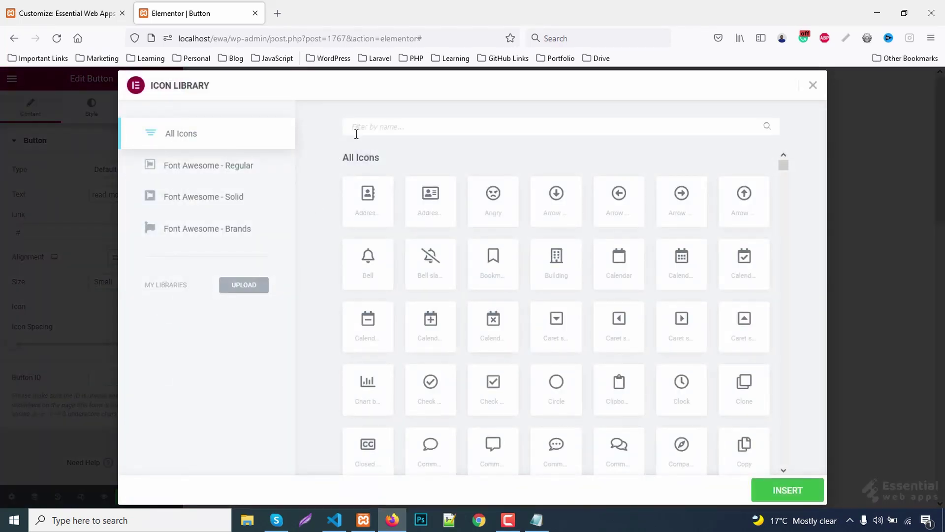
pyautogui.write('paper')
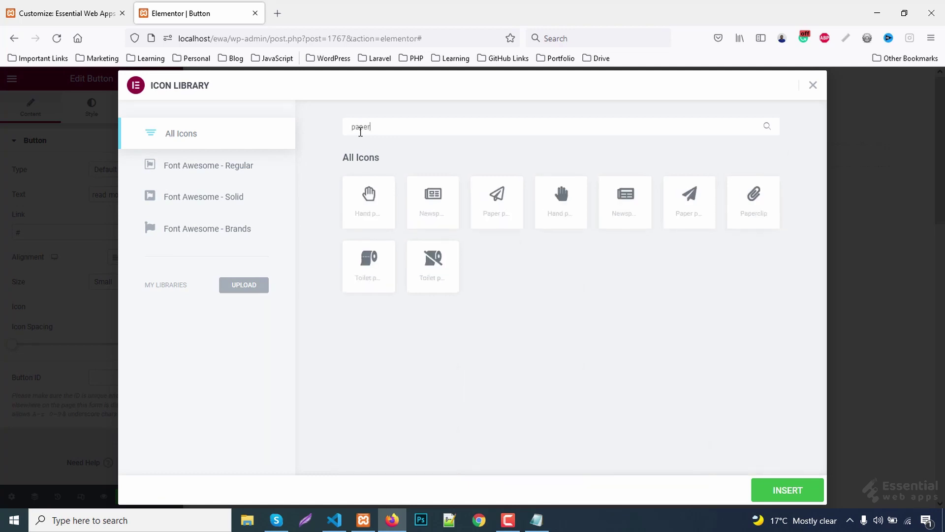
pyautogui.click(503, 203)
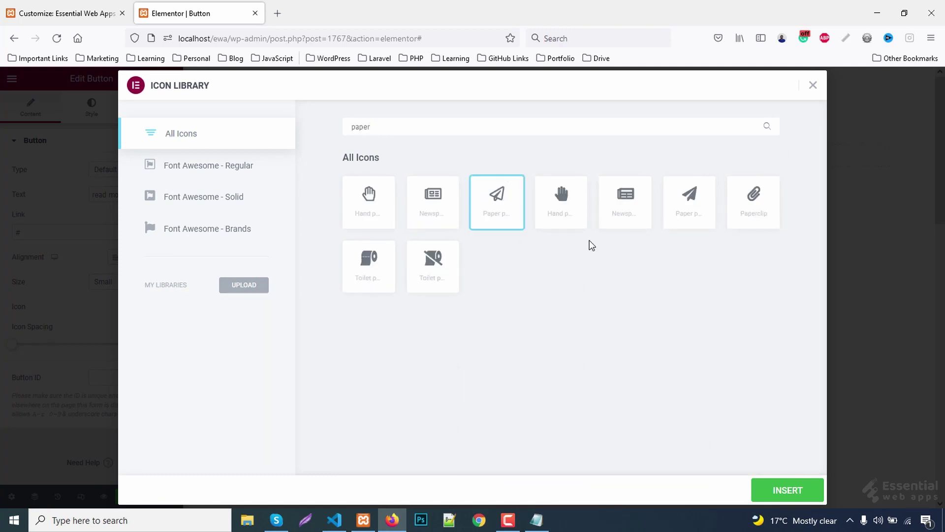
pyautogui.click(791, 490)
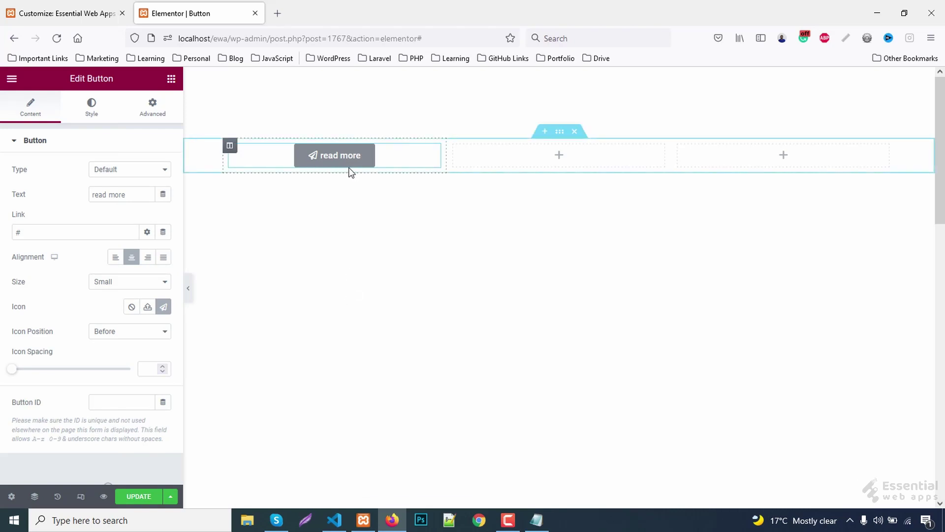
pyautogui.click(130, 331)
pyautogui.click(115, 358)
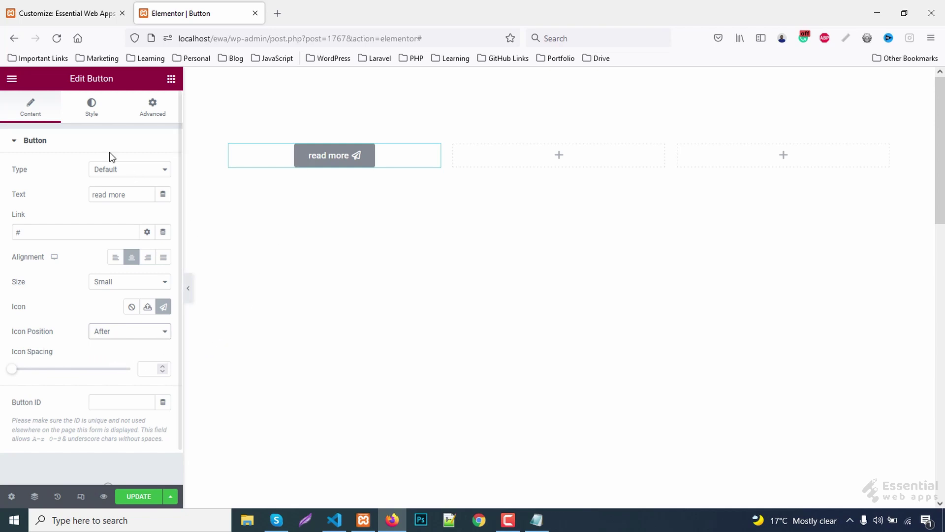
# Set the button typography to Lato, 20 px, weight 600, with capitalized text.
pyautogui.click(92, 108)
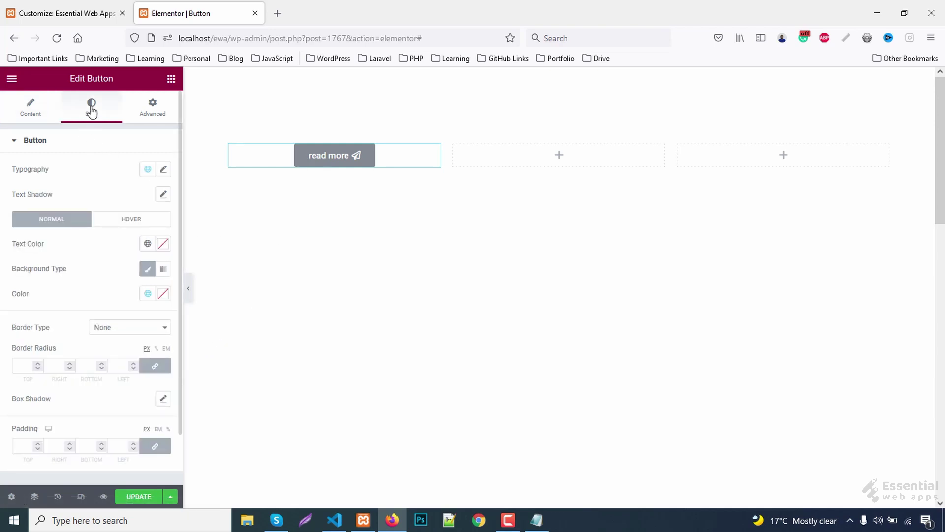
pyautogui.click(163, 171)
pyautogui.click(118, 225)
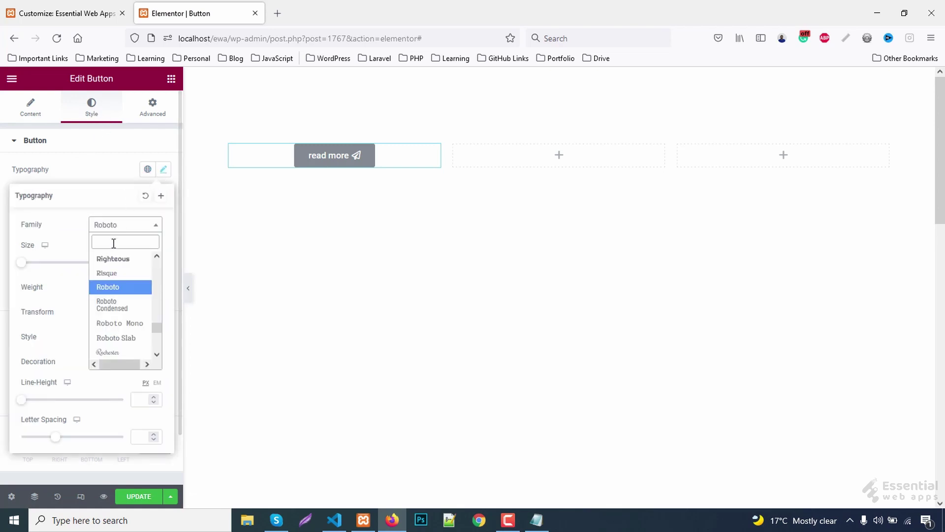
pyautogui.write('lato')
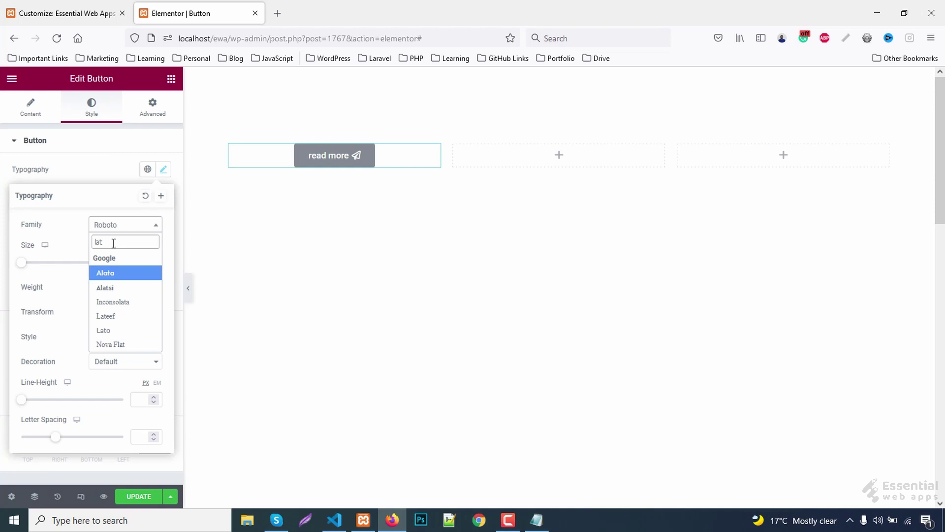
pyautogui.click(103, 274)
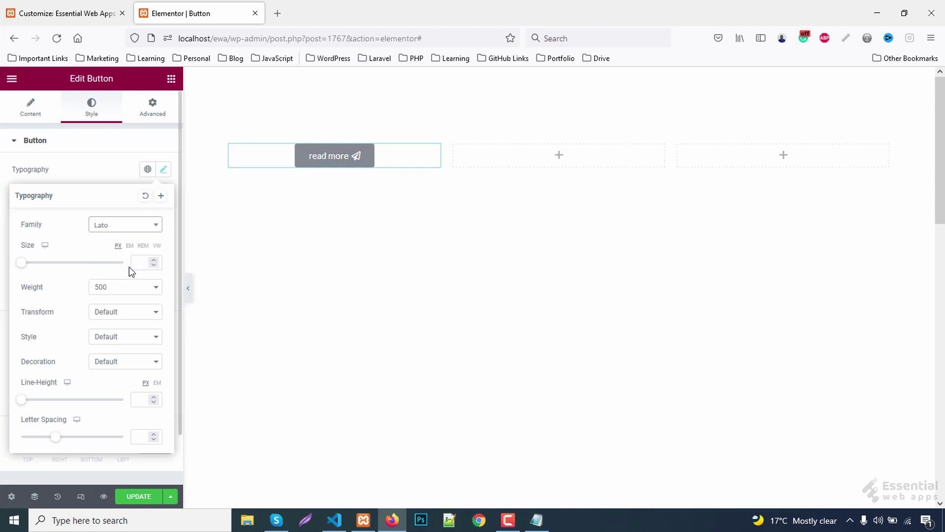
pyautogui.click(137, 261)
pyautogui.write('20')
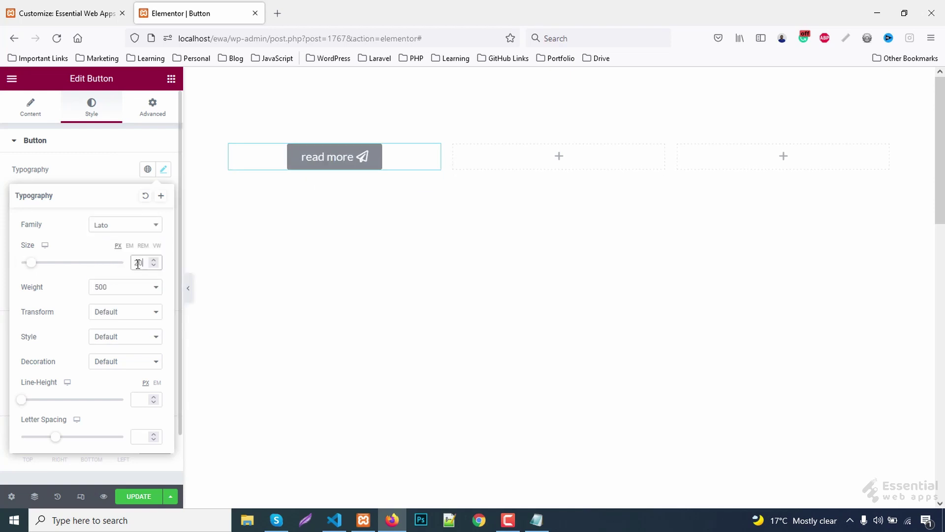
pyautogui.click(125, 286)
pyautogui.click(103, 370)
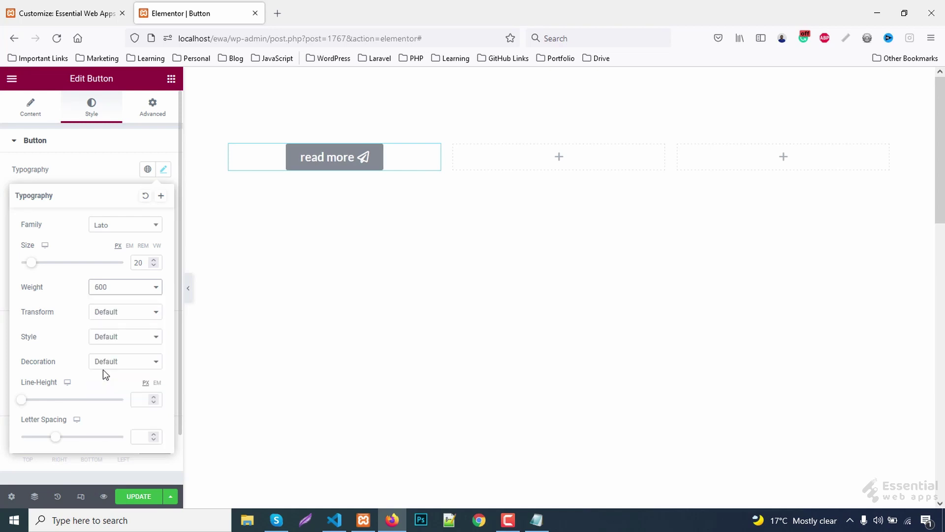
pyautogui.click(117, 312)
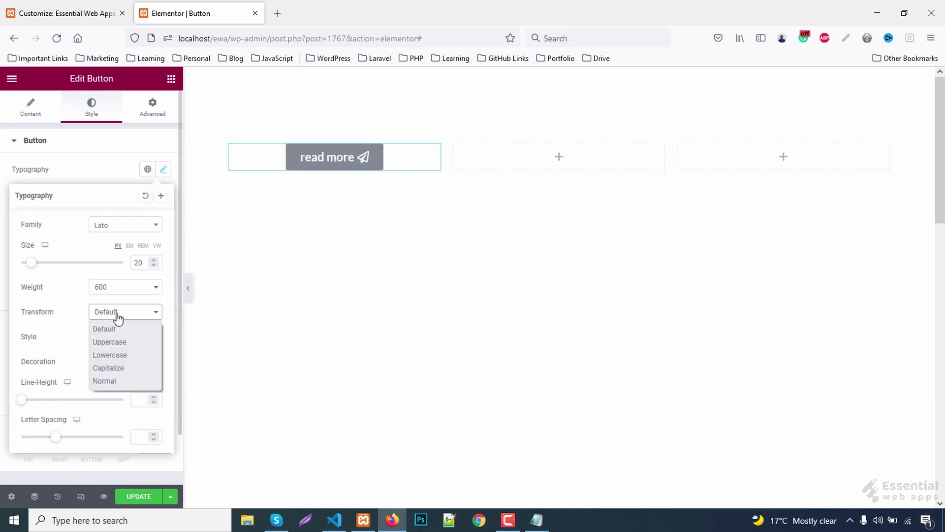
pyautogui.click(110, 367)
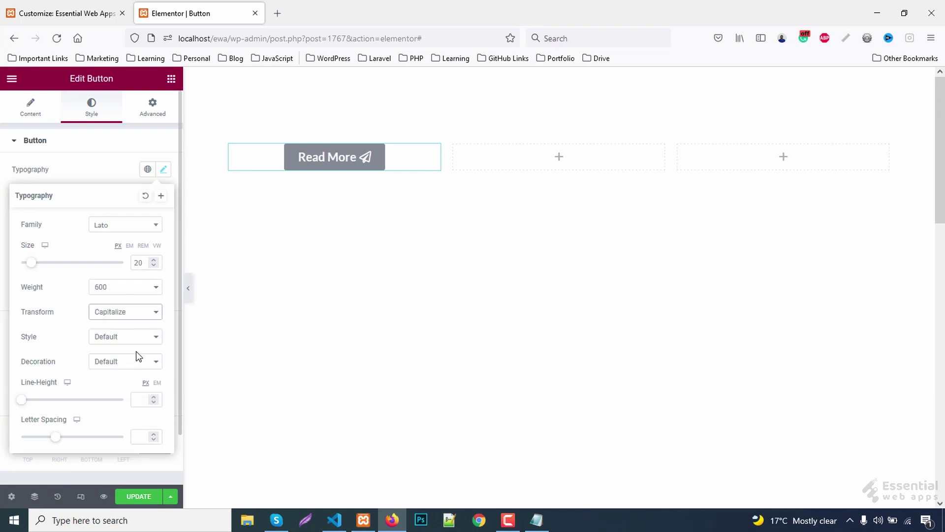
pyautogui.click(164, 170)
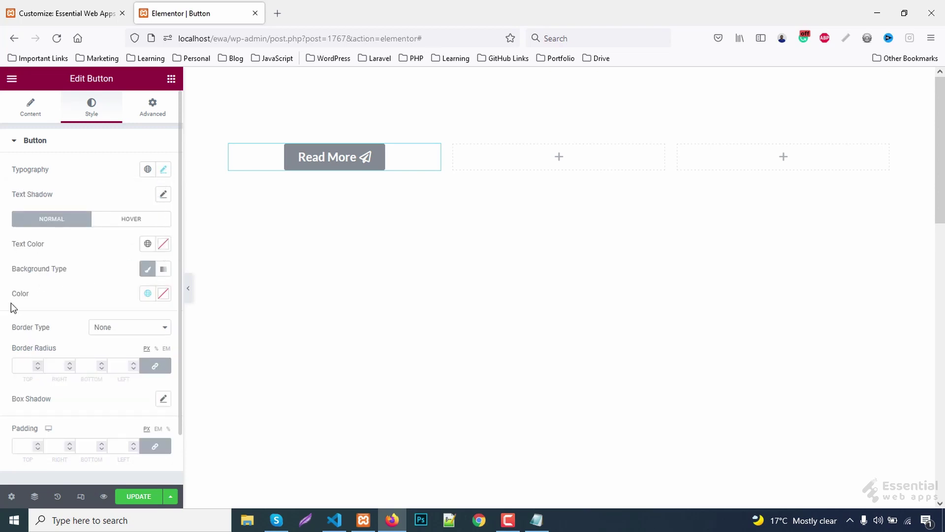
# Change the button background colour to green.
pyautogui.click(163, 293)
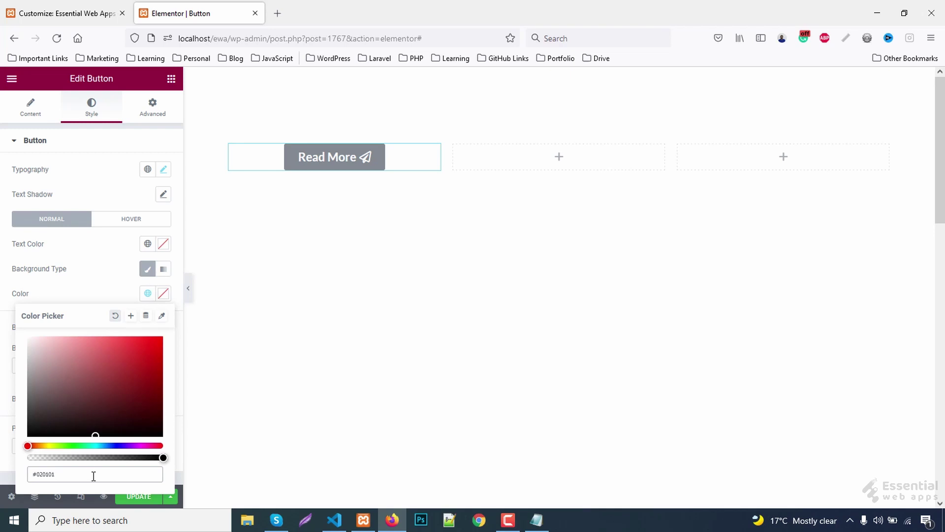
pyautogui.hotkey('shift', 'Home')
pyautogui.hotkey('shift', 'Right')
pyautogui.write('08')
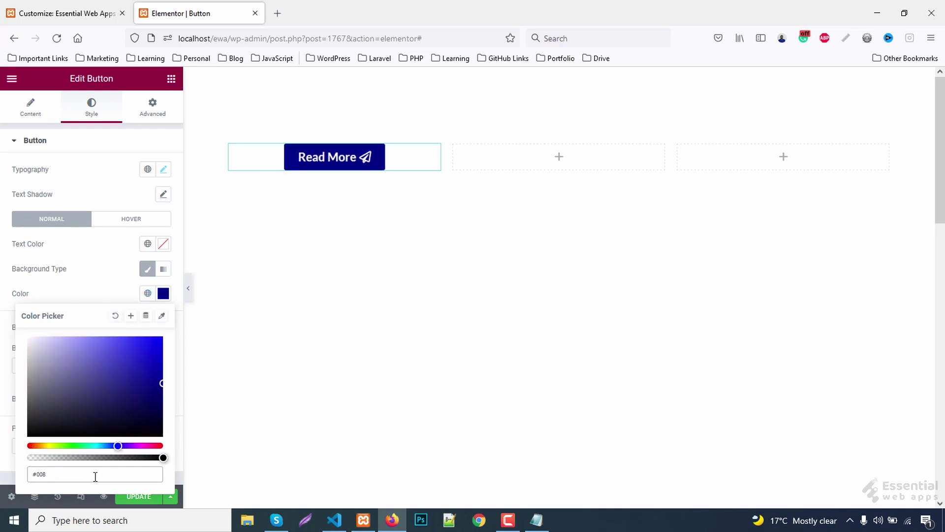
pyautogui.write('75c')
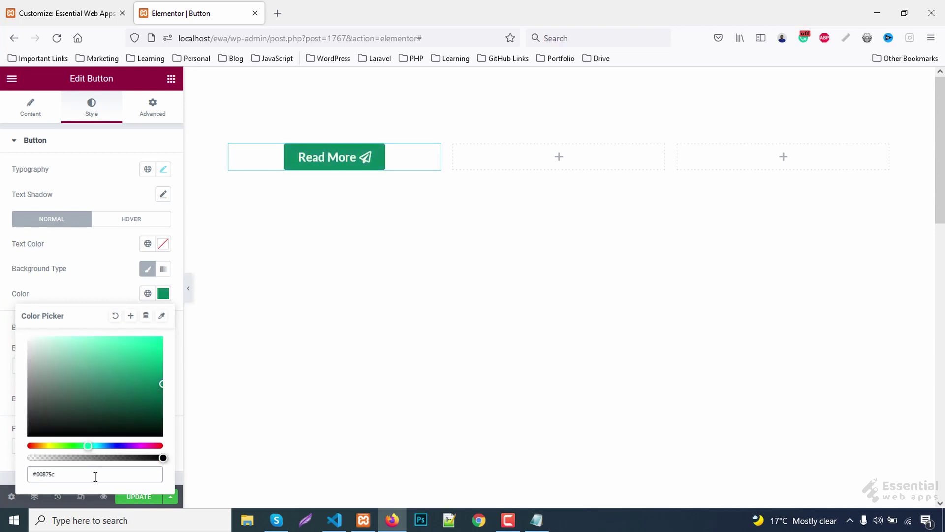
pyautogui.click(163, 293)
pyautogui.scroll(-2, 93, 320)
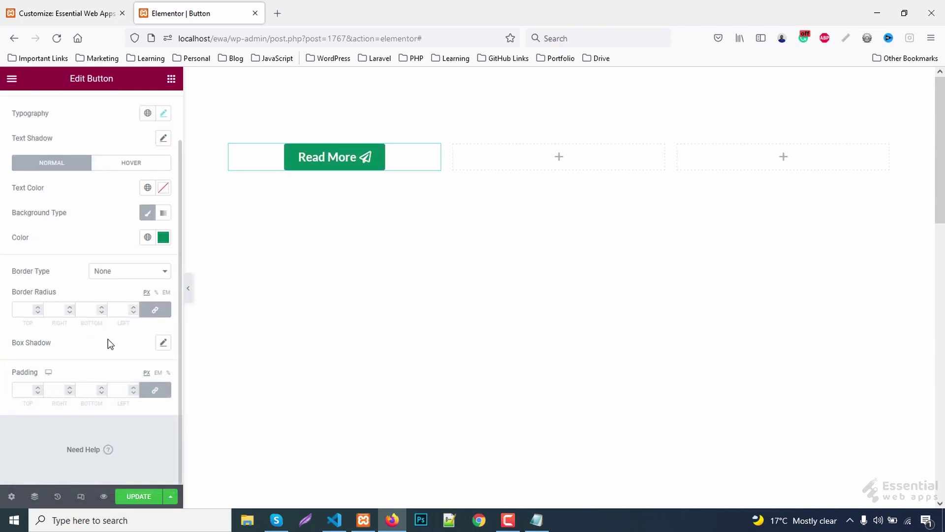
# Unlink the padding and set it to 20 px top/bottom and 30 px left/right.
pyautogui.click(155, 390)
pyautogui.click(18, 391)
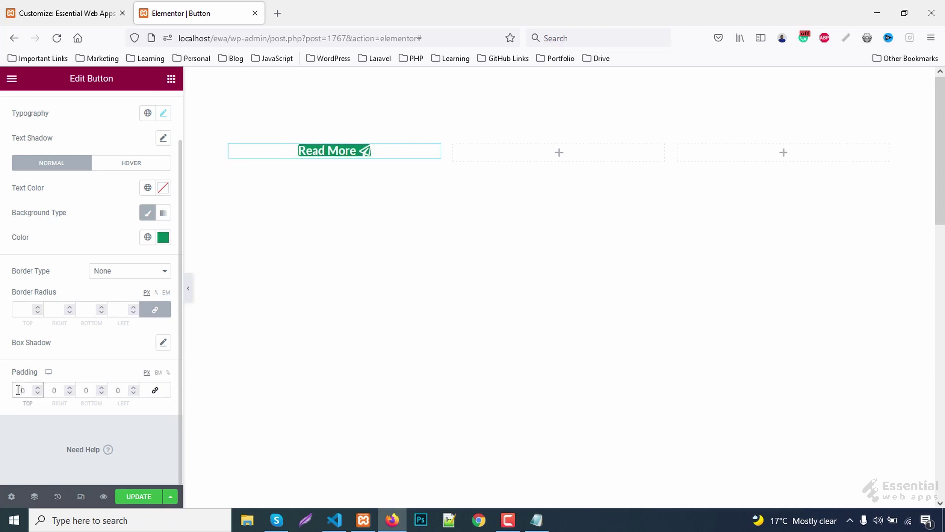
pyautogui.write('20')
pyautogui.click(86, 390)
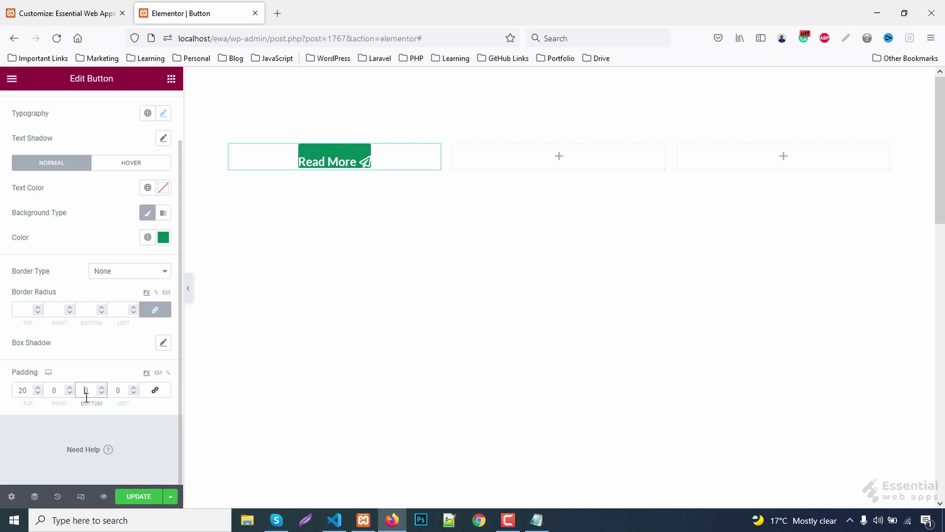
pyautogui.write('20')
pyautogui.click(53, 390)
pyautogui.write('30')
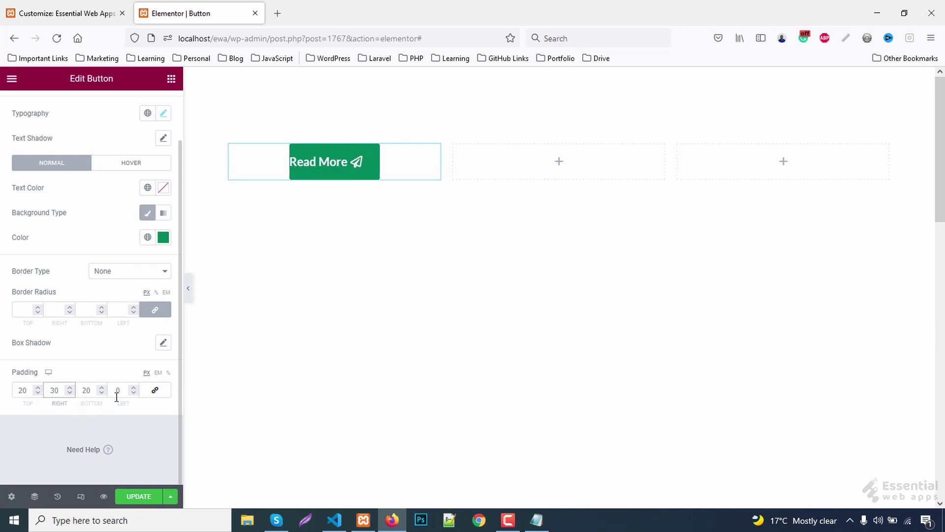
pyautogui.click(117, 390)
pyautogui.write('30')
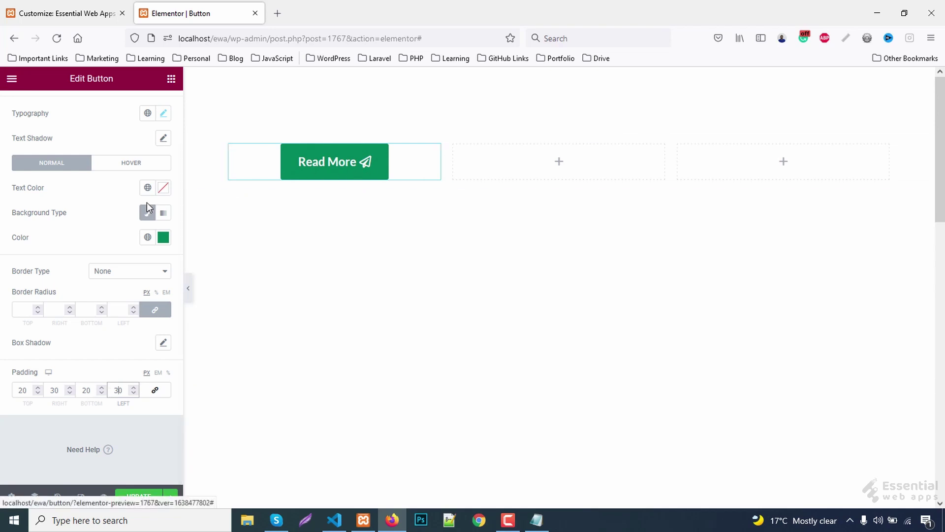
pyautogui.scroll(3, 148, 208)
# Add the btn CSS class, then inspect the Read More button's HTML in Firefox.
pyautogui.click(153, 107)
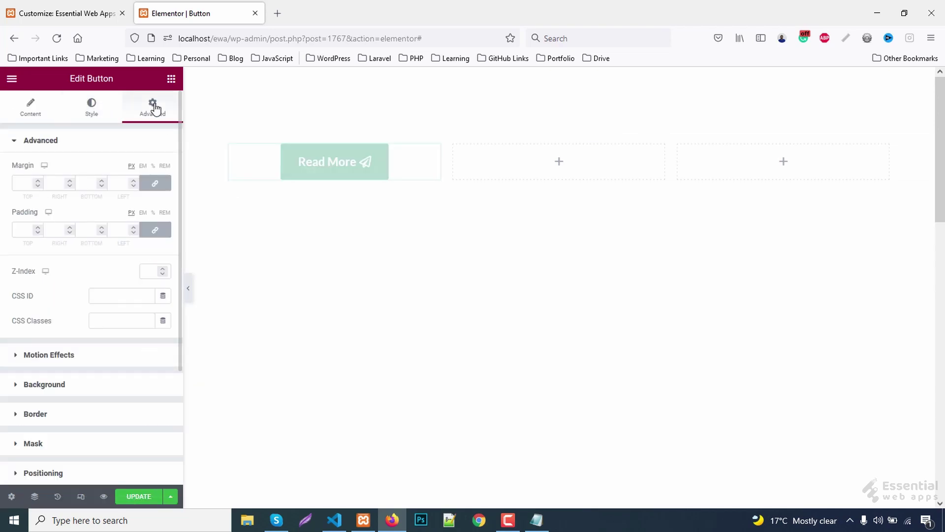
pyautogui.click(111, 320)
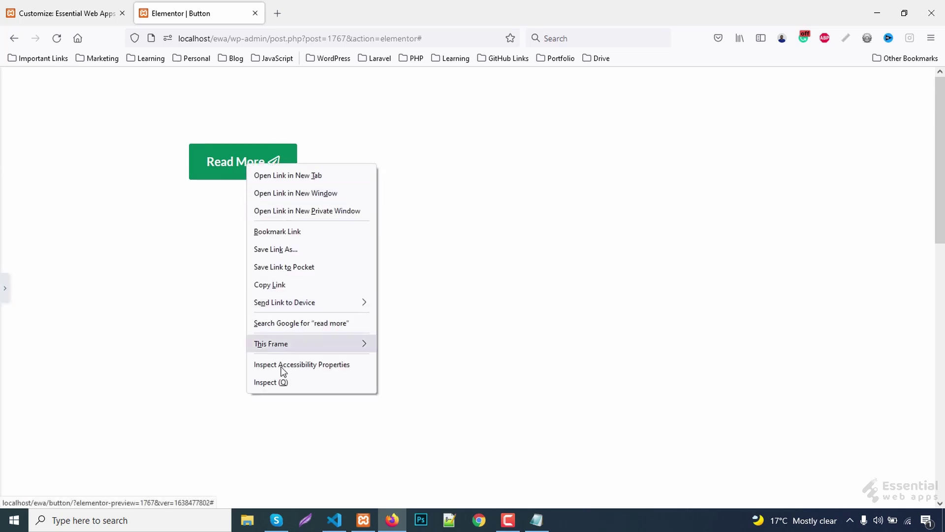
pyautogui.click(282, 383)
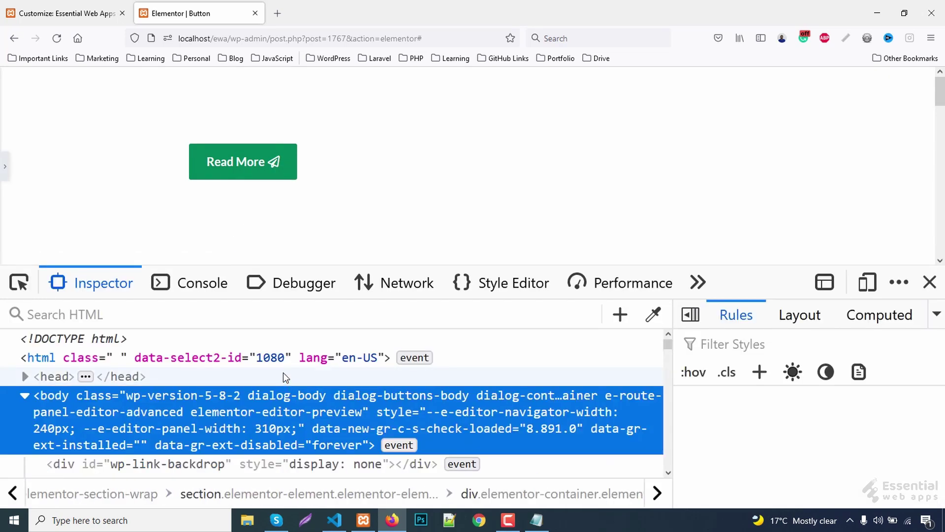
pyautogui.scroll(3, 269, 334)
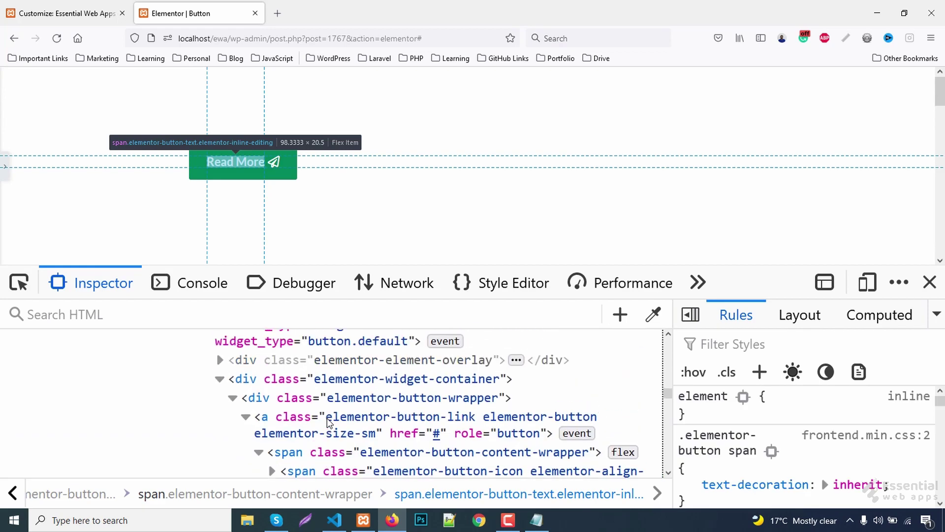
pyautogui.scroll(3, 328, 421)
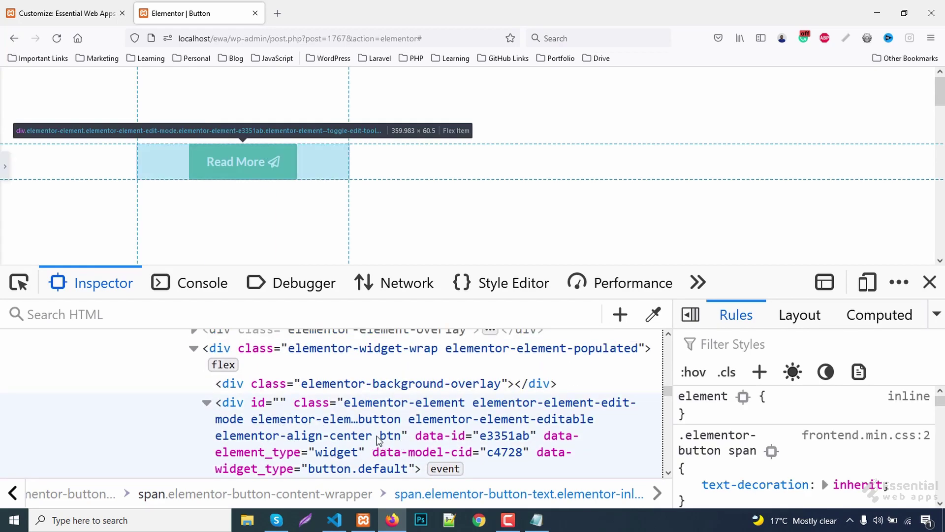
pyautogui.scroll(-3, 384, 438)
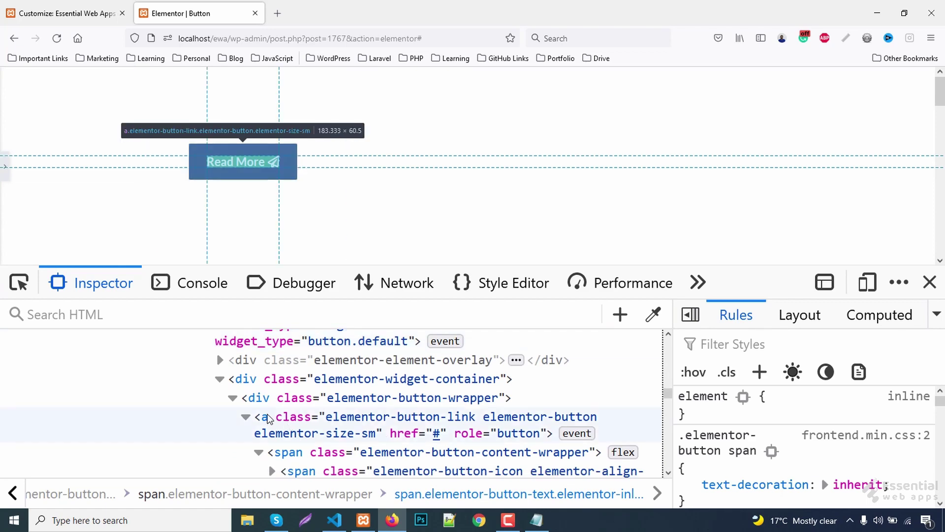
pyautogui.scroll(-3, 268, 419)
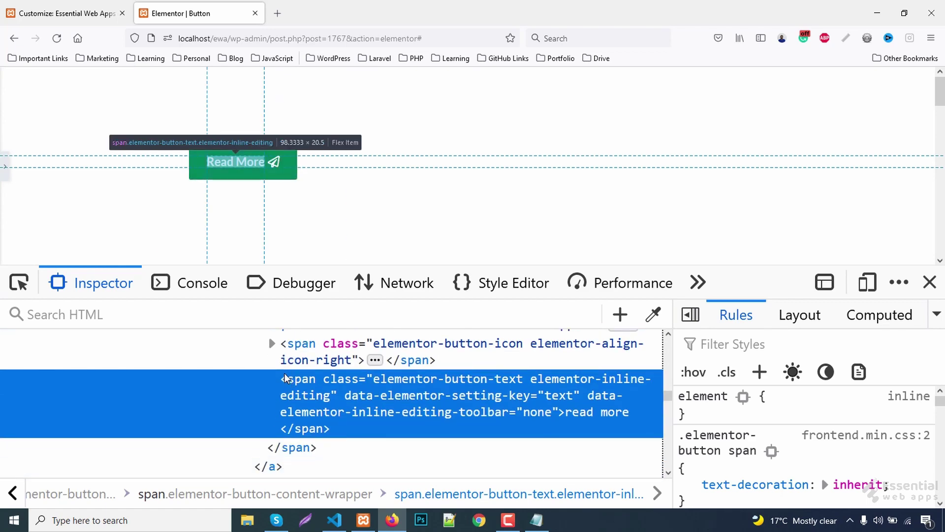
pyautogui.click(271, 342)
pyautogui.scroll(3, 361, 432)
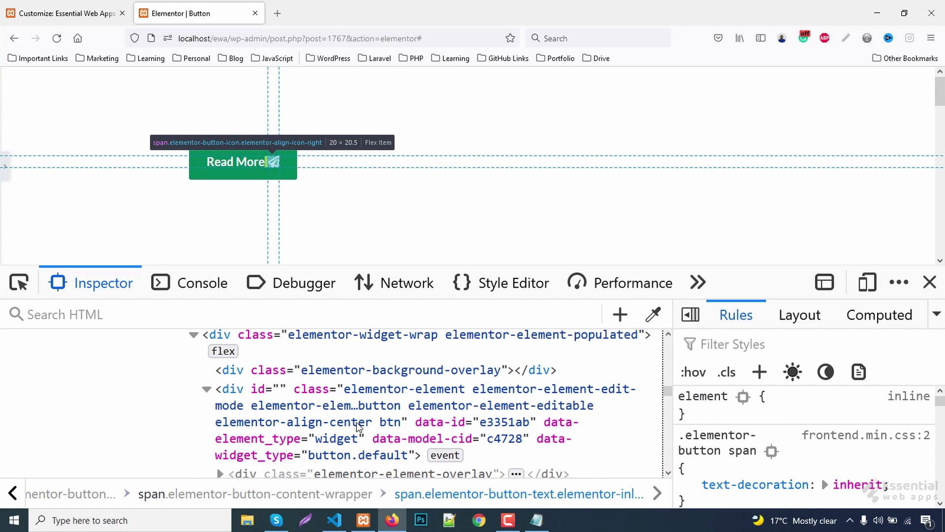
pyautogui.scroll(1, 360, 428)
# Create a .btn a rule with position: relative and start a .btn a i rule.
pyautogui.click(237, 407)
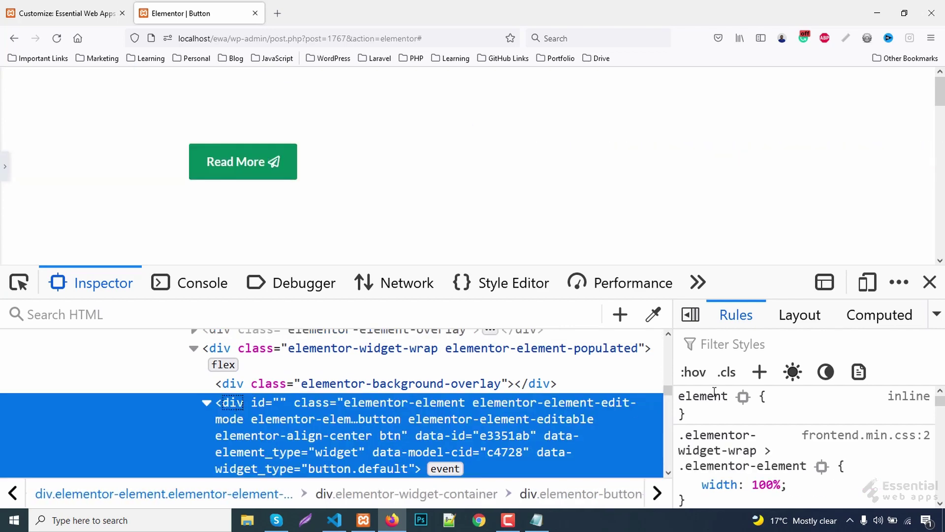
pyautogui.click(759, 372)
pyautogui.click(913, 453)
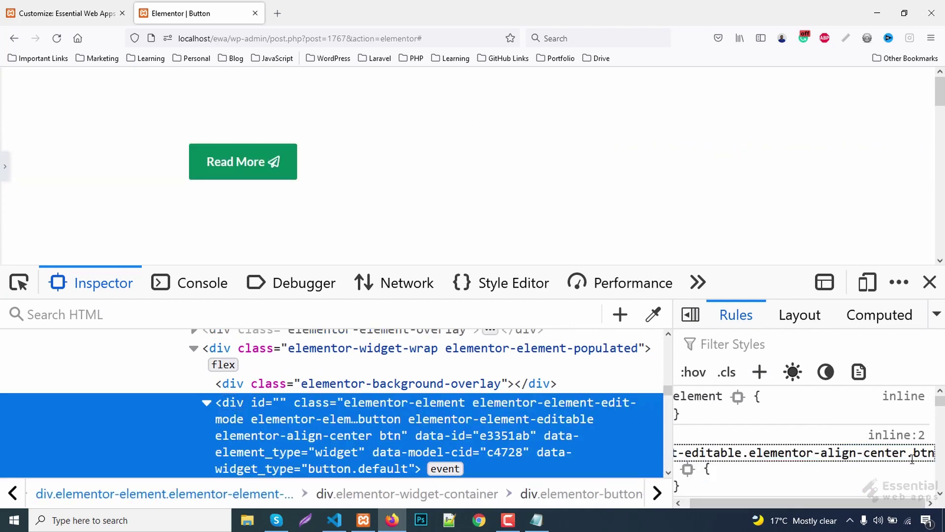
pyautogui.moveTo(908, 453); pyautogui.dragTo(649, 437)
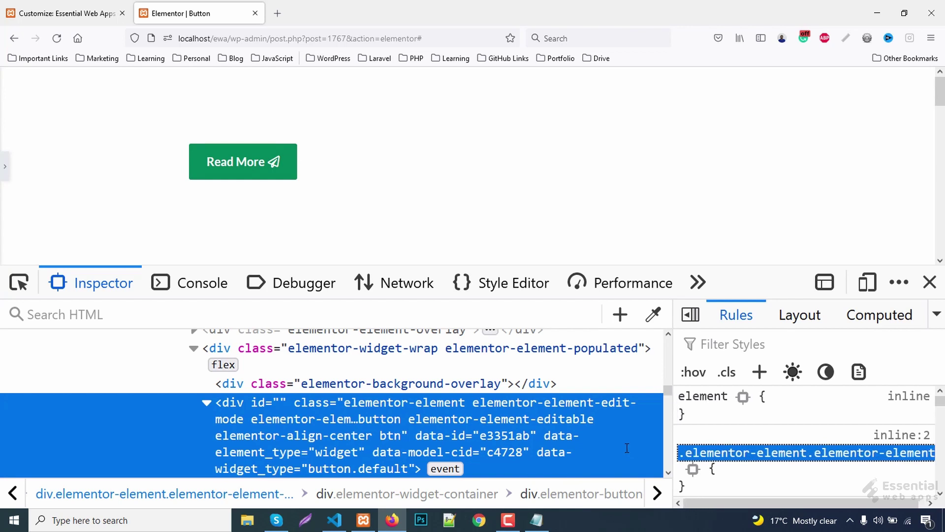
pyautogui.write('.btn')
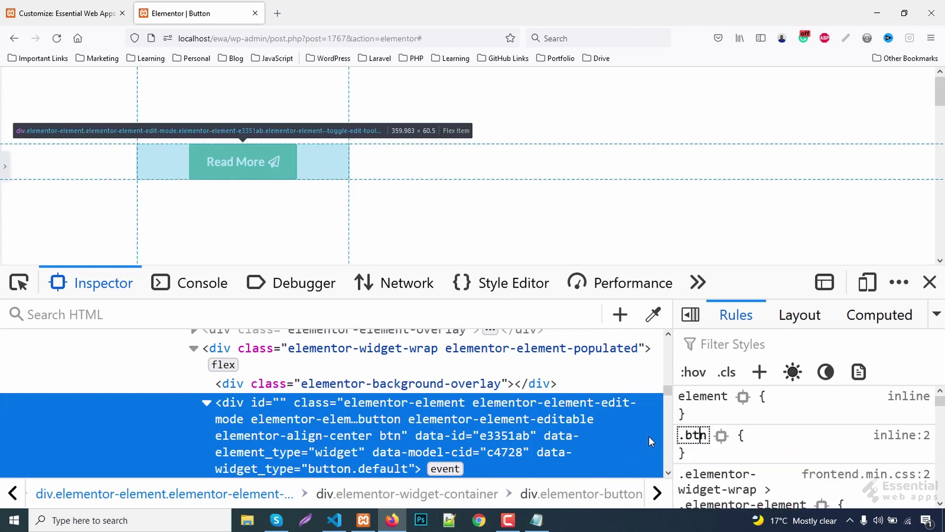
pyautogui.write(' a')
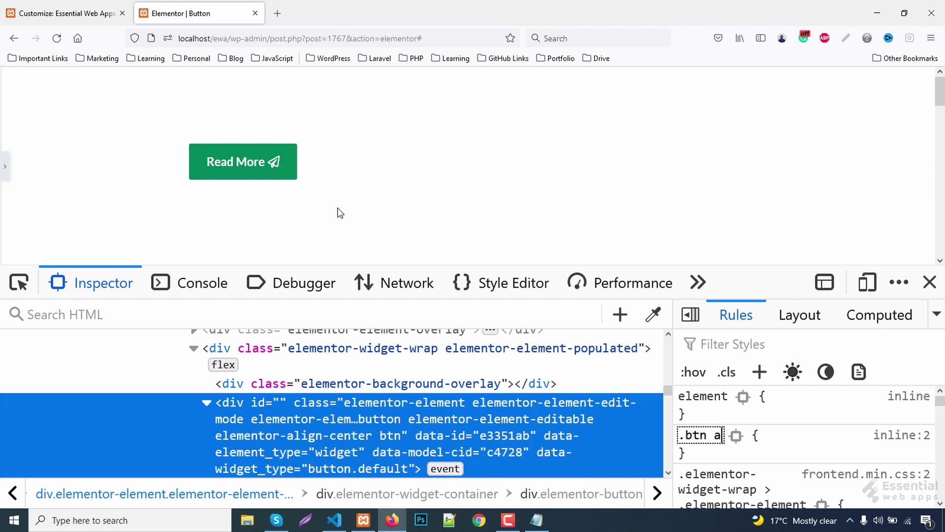
pyautogui.press('Return')
pyautogui.write('position')
pyautogui.press('Tab')
pyautogui.write('r')
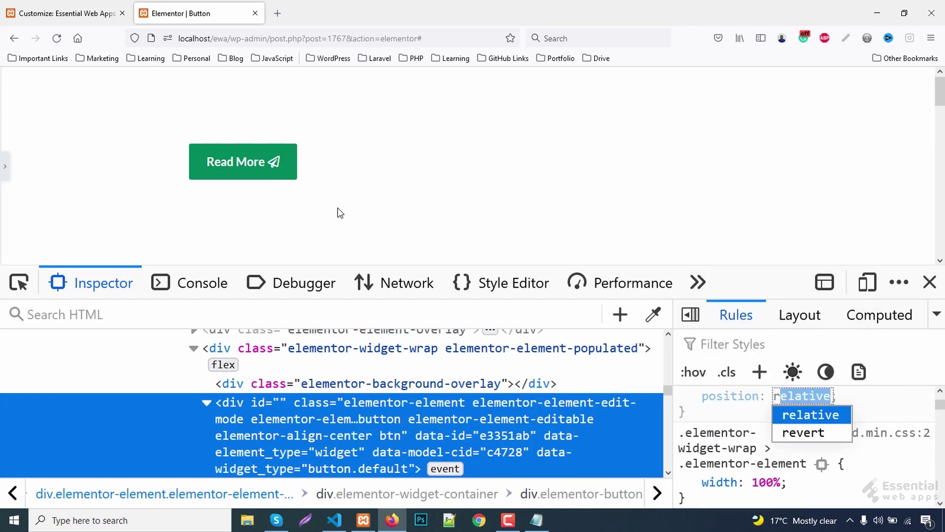
pyautogui.scroll(2, 725, 437)
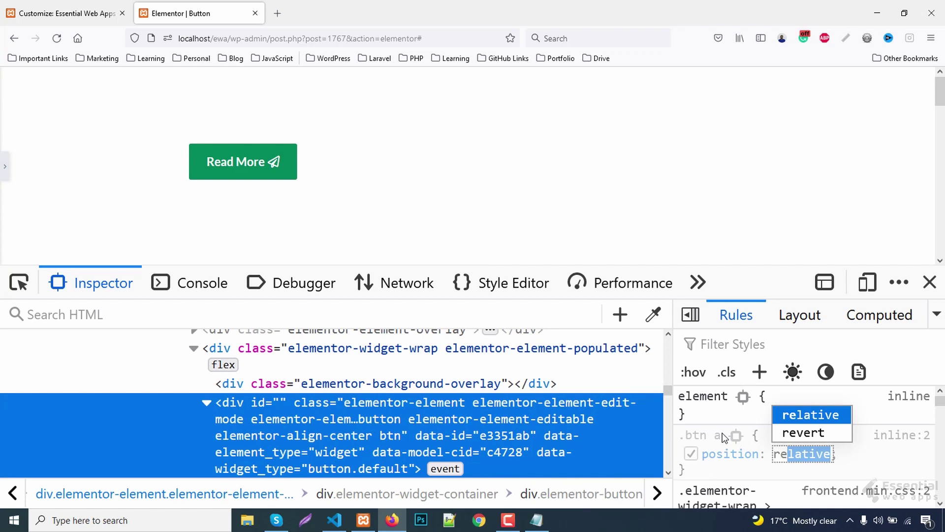
pyautogui.click(704, 434)
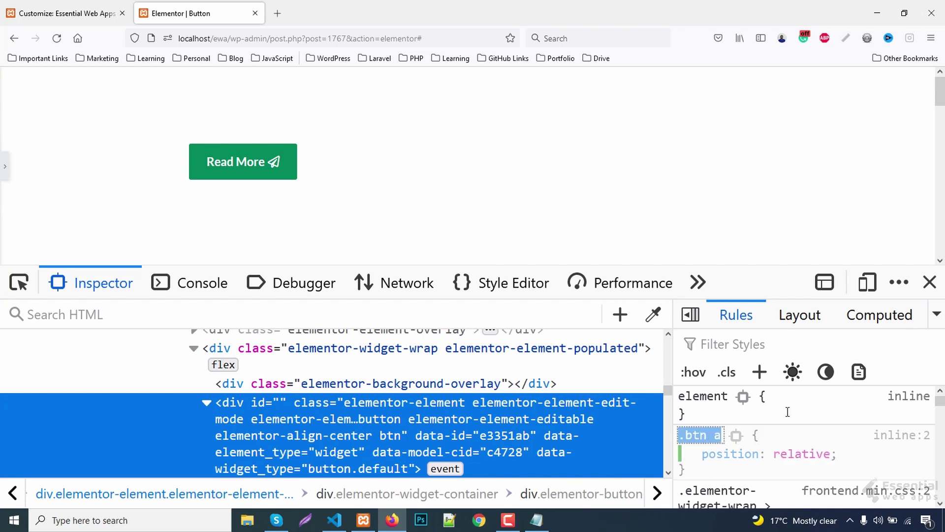
pyautogui.click(760, 371)
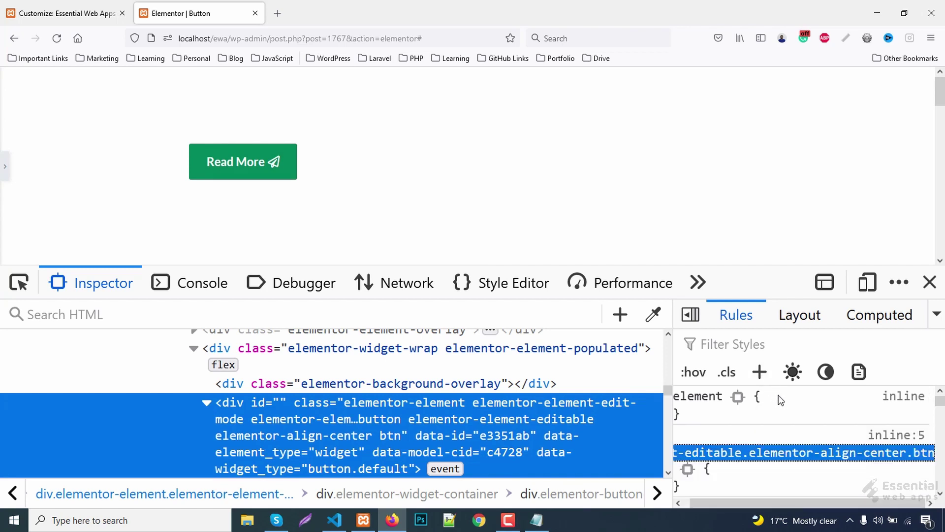
pyautogui.write('.btn a i')
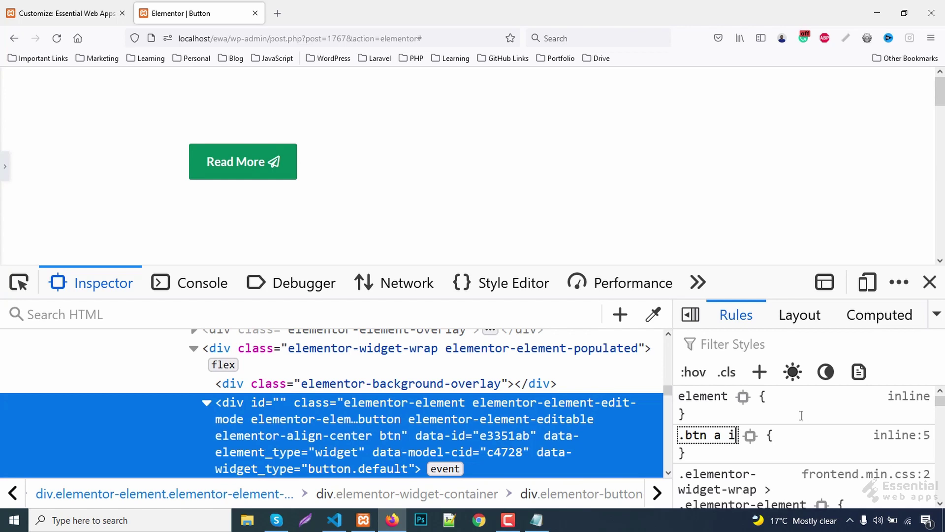
# Give .btn a i an orange background, absolute position, right 0 and top 0.
pyautogui.press('Return')
pyautogui.write('background')
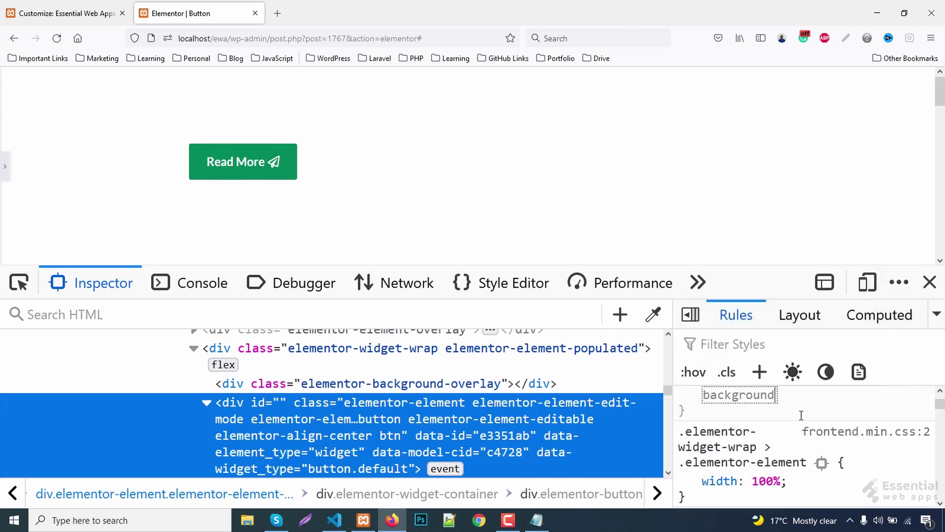
pyautogui.write('-color')
pyautogui.press('Return')
pyautogui.write('orange')
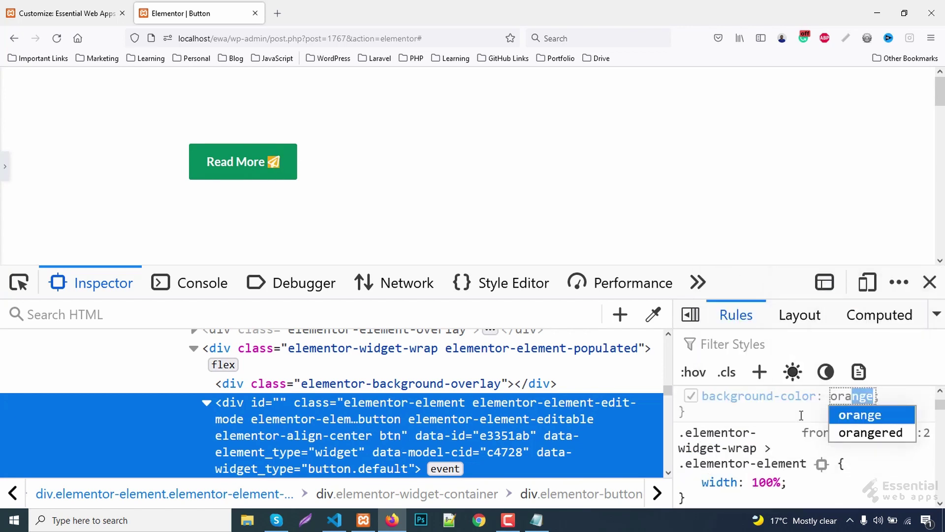
pyautogui.press('Return')
pyautogui.write('position')
pyautogui.press('Return')
pyautogui.write('a')
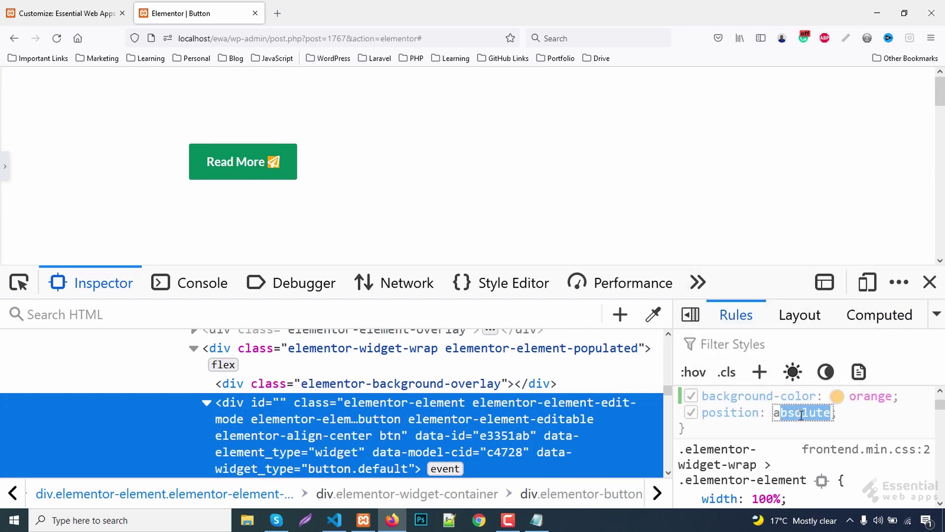
pyautogui.press('Return')
pyautogui.write('right')
pyautogui.press('Return')
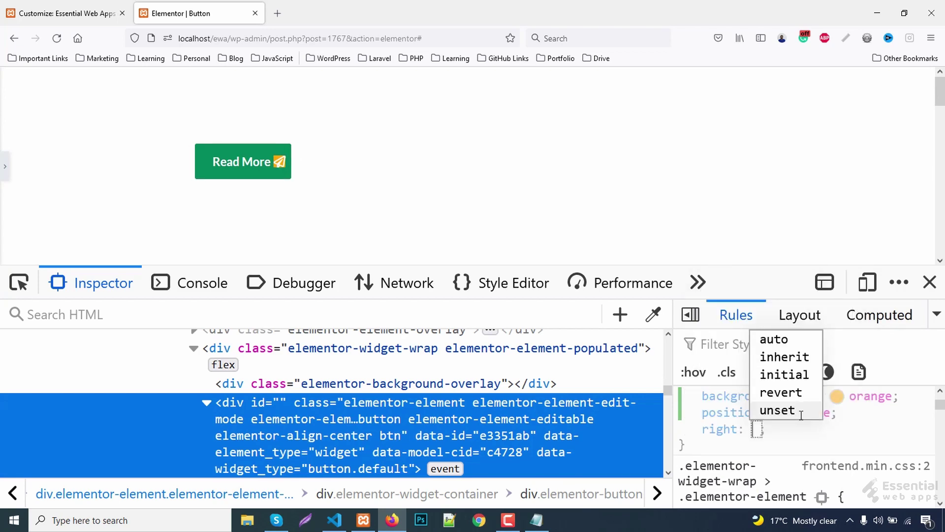
pyautogui.write('0')
pyautogui.press('Return')
pyautogui.write('t')
pyautogui.press('Return')
pyautogui.write('0')
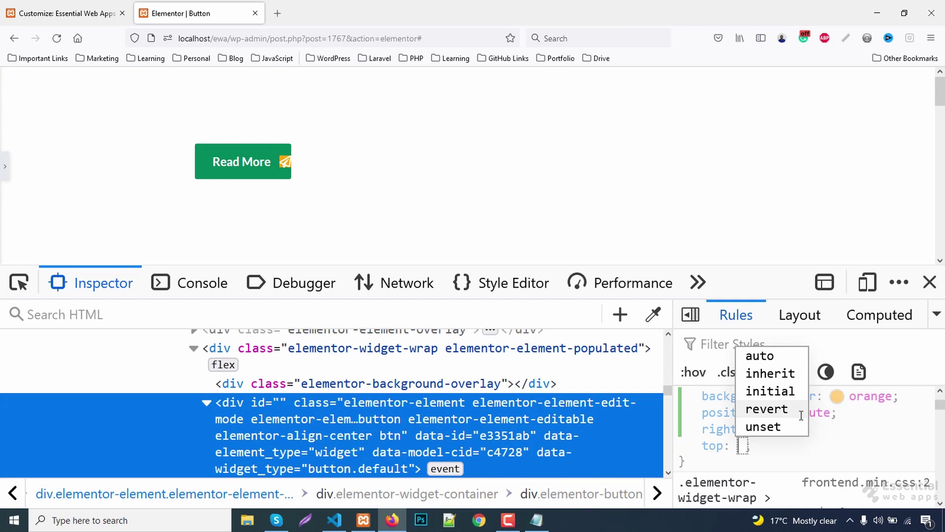
pyautogui.press('Return')
pyautogui.write('he')
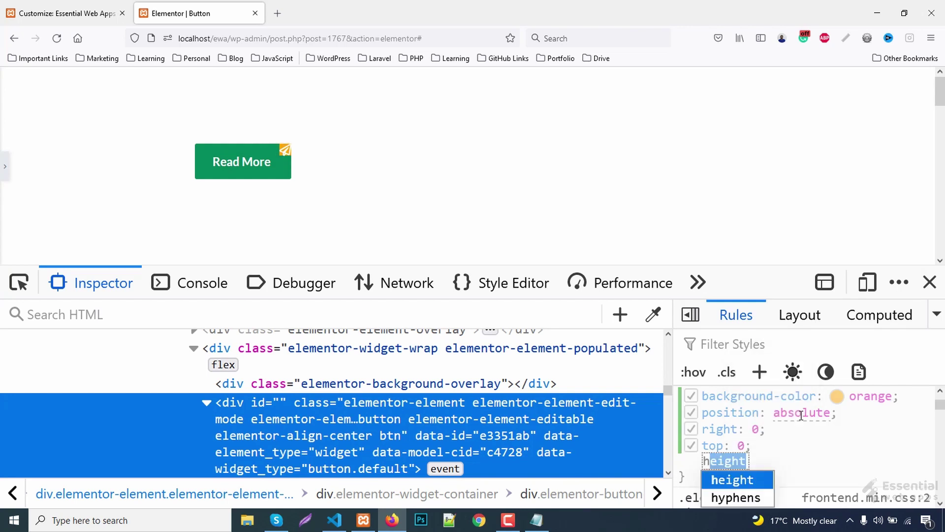
# Add height 100%, line-height 60px and padding 0 15px to the icon rule.
pyautogui.press('Return')
pyautogui.write('100%')
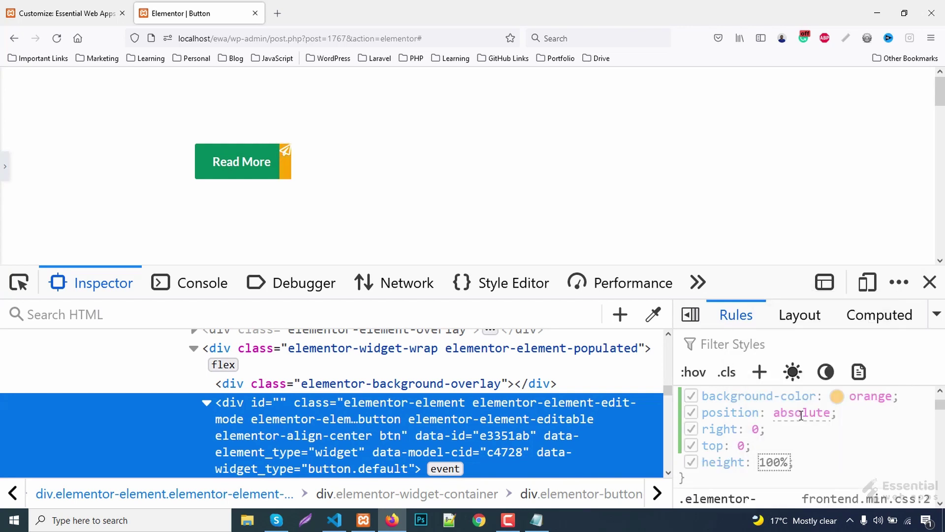
pyautogui.press('Return')
pyautogui.write('line-height')
pyautogui.press('Return')
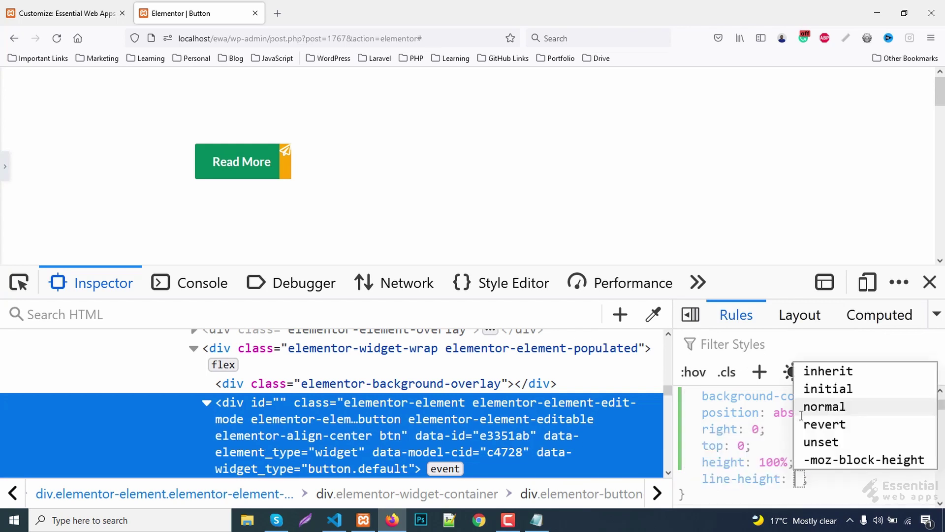
pyautogui.write('52px')
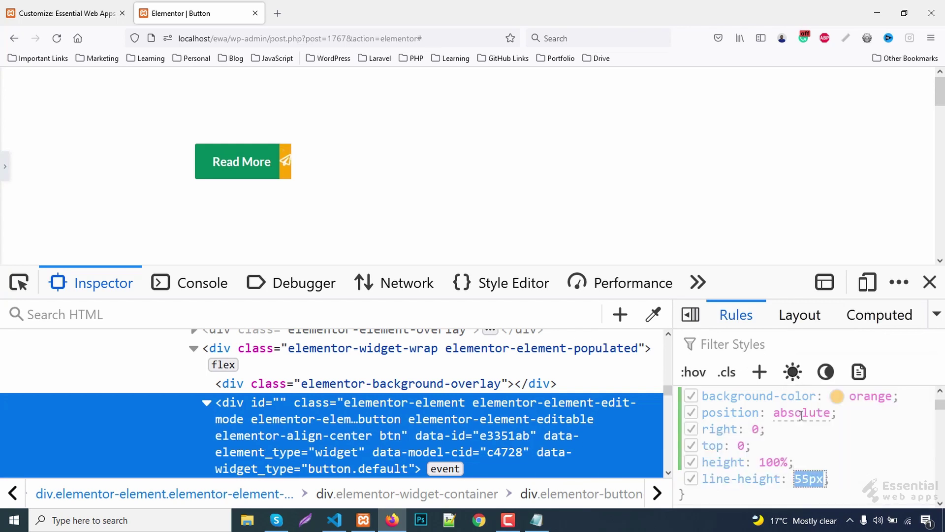
pyautogui.press('Up')
pyautogui.press('Up')
pyautogui.press('Return')
pyautogui.write('padding')
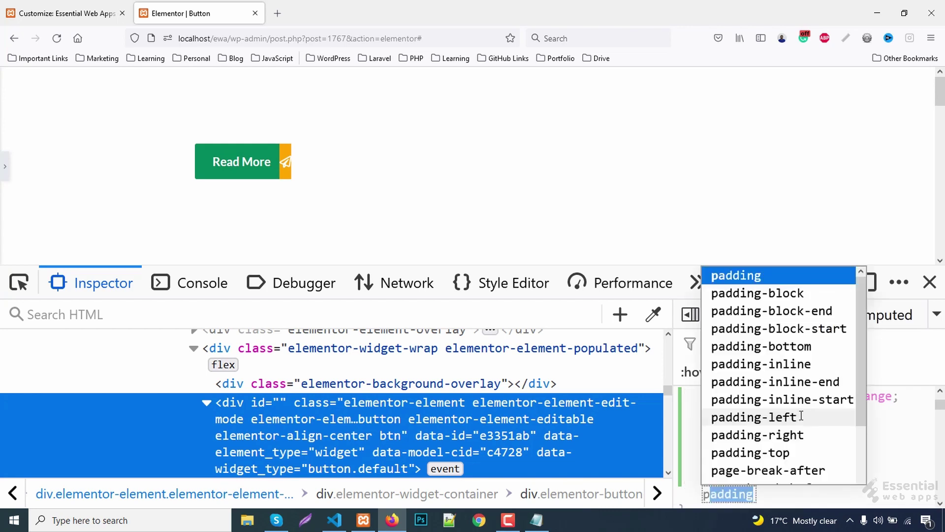
pyautogui.press('Tab')
pyautogui.write('0 ')
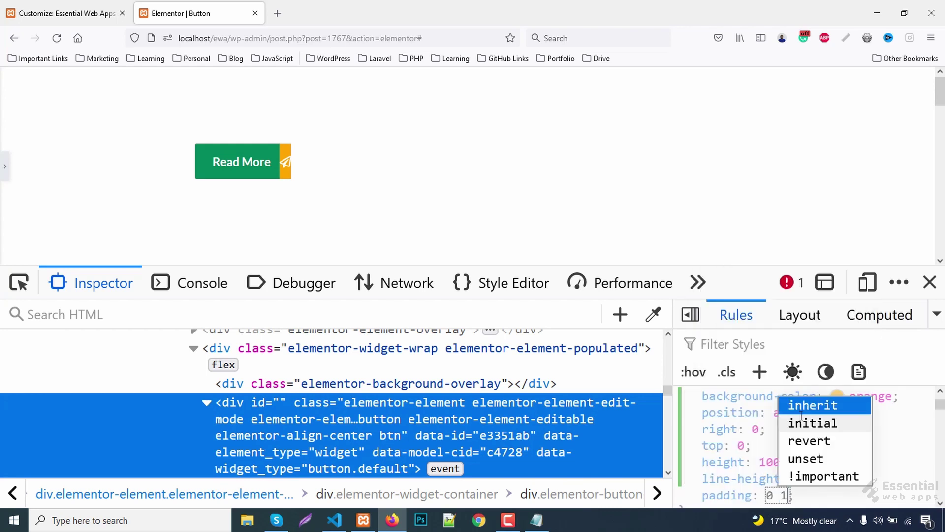
pyautogui.write('15px')
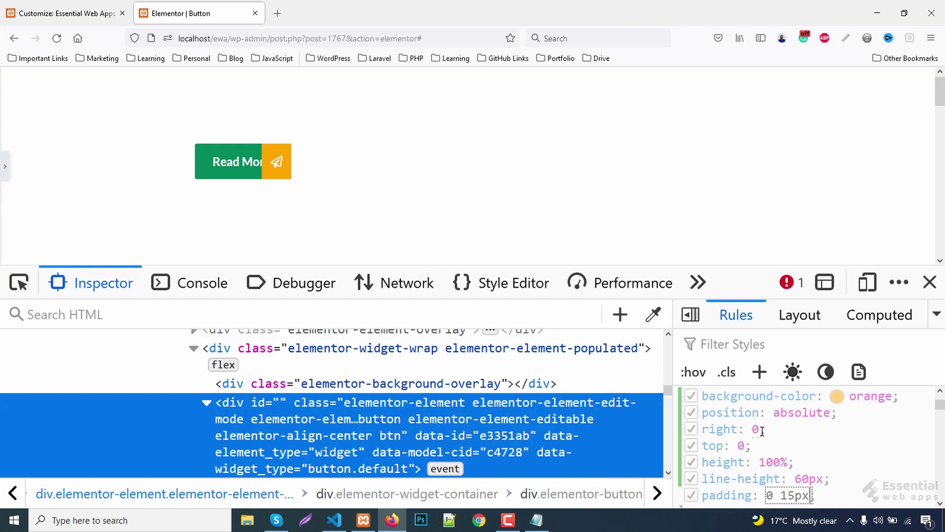
pyautogui.scroll(-3, 763, 431)
pyautogui.scroll(2, 814, 473)
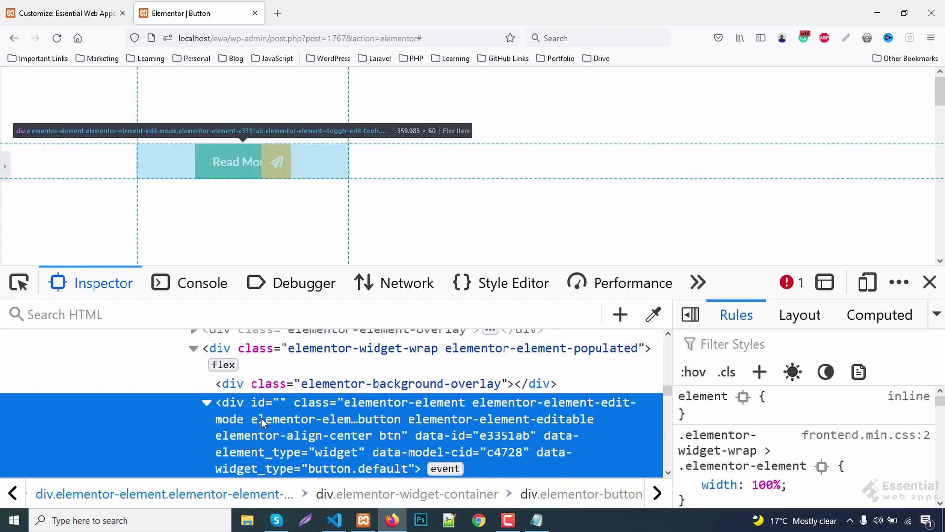
# Inspect the paper-plane icon and change its right offset to -50px.
pyautogui.rightClick(277, 169)
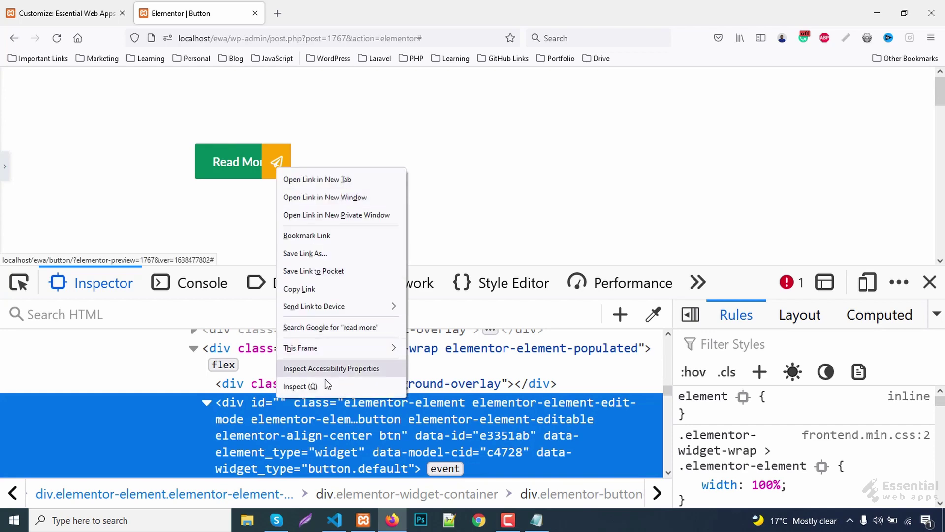
pyautogui.click(319, 386)
pyautogui.scroll(-2, 798, 467)
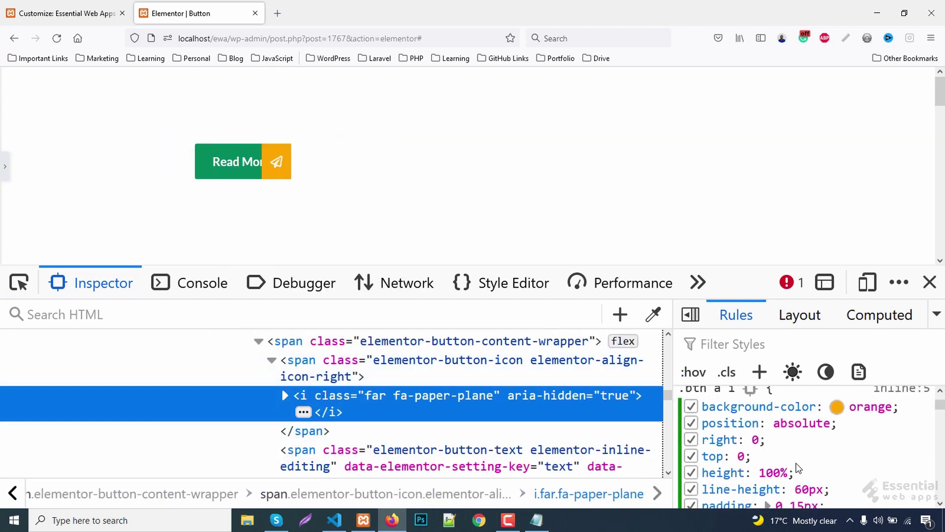
pyautogui.click(756, 439)
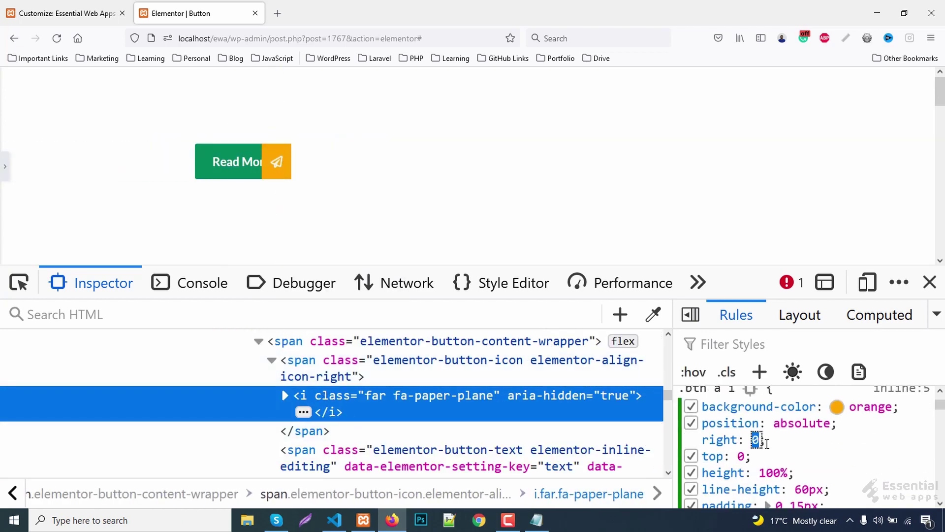
pyautogui.press('Down')
pyautogui.press('Down')
pyautogui.press('Down')
pyautogui.press('Down')
pyautogui.press('Down')
pyautogui.press('Down')
pyautogui.press('Down')
pyautogui.press('Down')
pyautogui.press('Down')
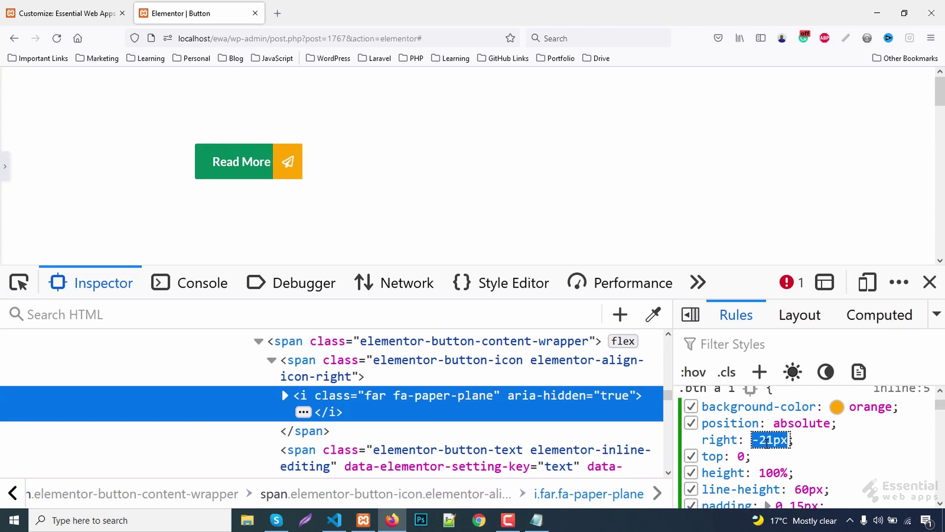
pyautogui.press('Down')
pyautogui.press('Down')
pyautogui.press('Down')
pyautogui.press('Down')
pyautogui.press('Down')
pyautogui.press('Down')
pyautogui.press('Down')
pyautogui.press('Down')
pyautogui.press('Down')
pyautogui.press('Down')
pyautogui.press('Down')
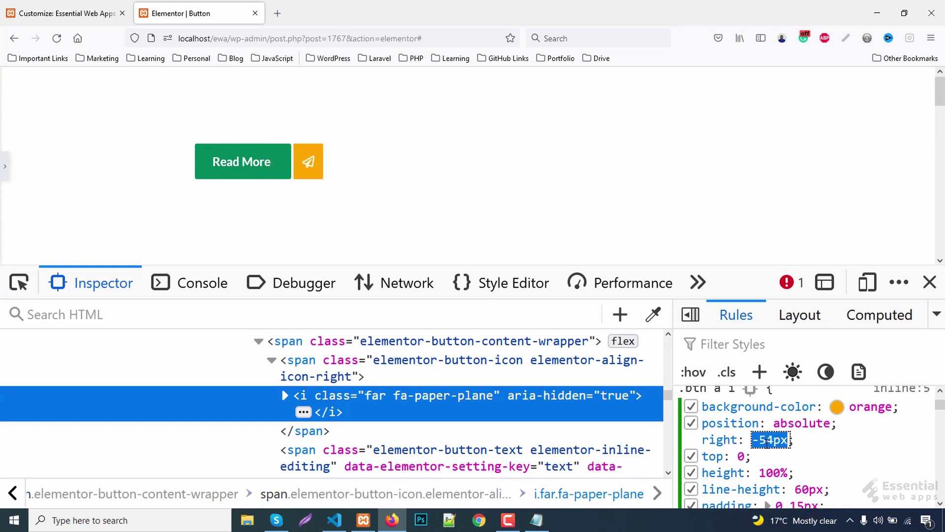
pyautogui.press('Down')
pyautogui.press('Down')
pyautogui.press('Up')
pyautogui.press('Up')
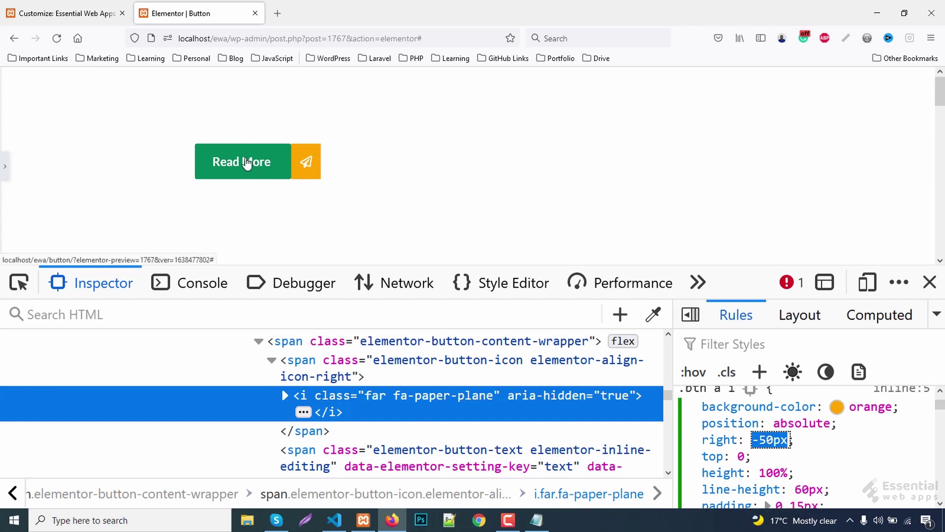
# Add a .btn a:hover i rule with right: 0 and give the icon transition: .3s.
pyautogui.moveTo(768, 440)
pyautogui.click(759, 371)
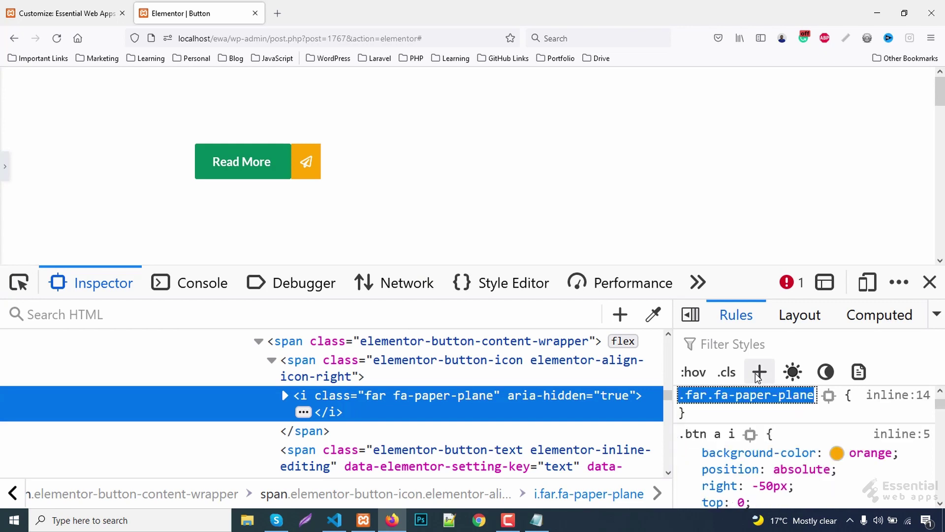
pyautogui.write('.btn a')
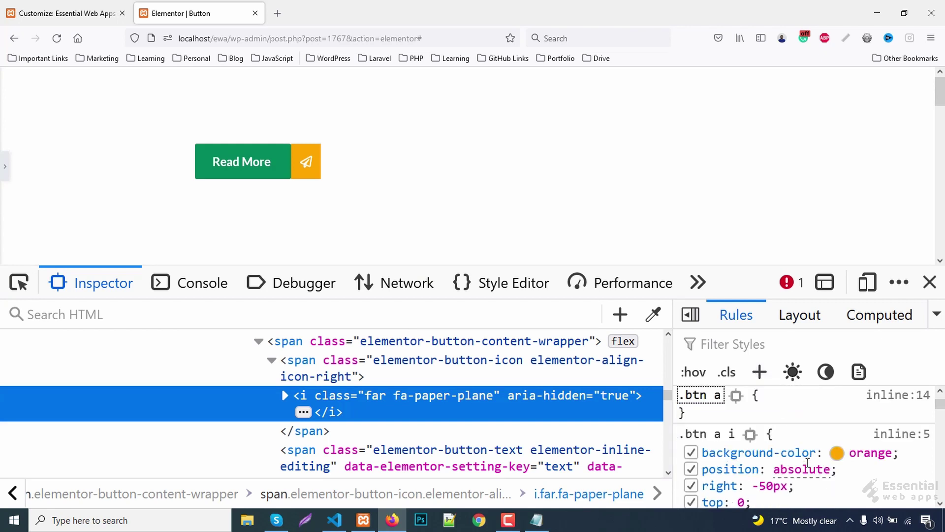
pyautogui.write(':hov')
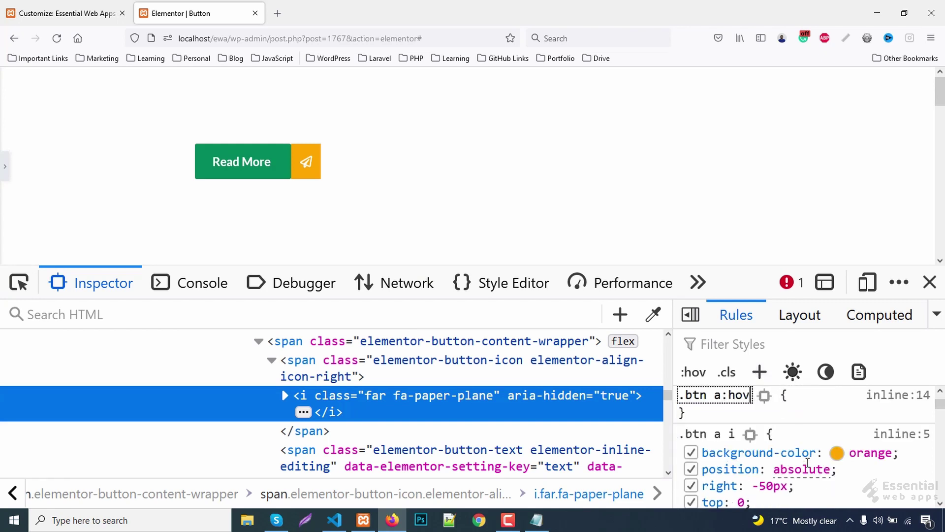
pyautogui.write('er i')
pyautogui.press('Return')
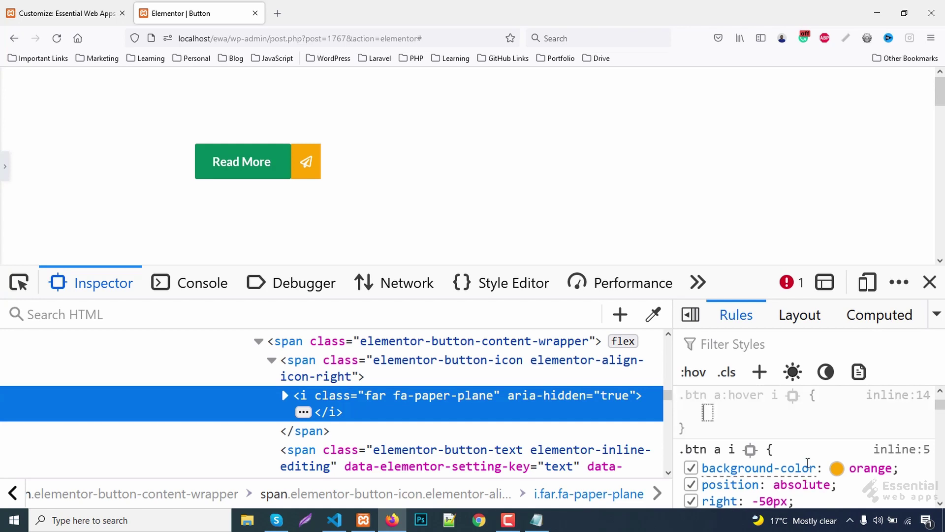
pyautogui.write('r')
pyautogui.press('Tab')
pyautogui.write('0')
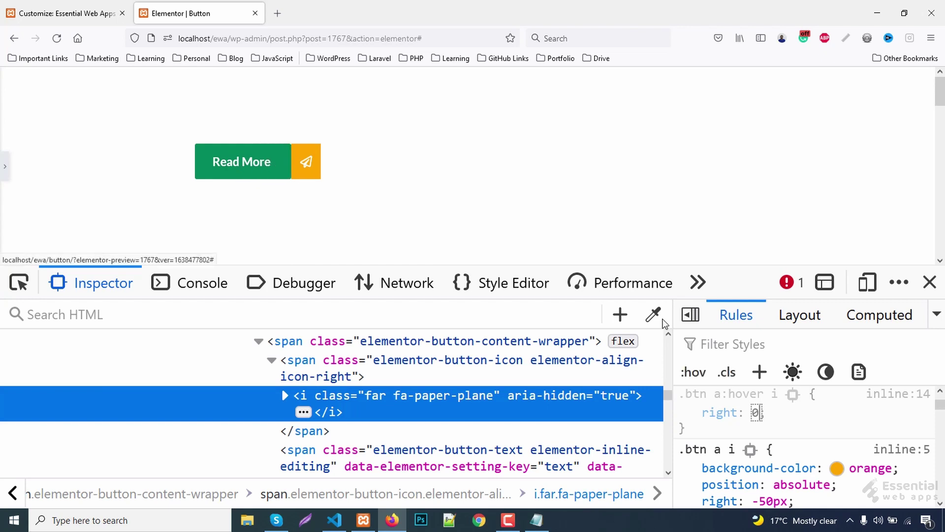
pyautogui.scroll(-2, 780, 481)
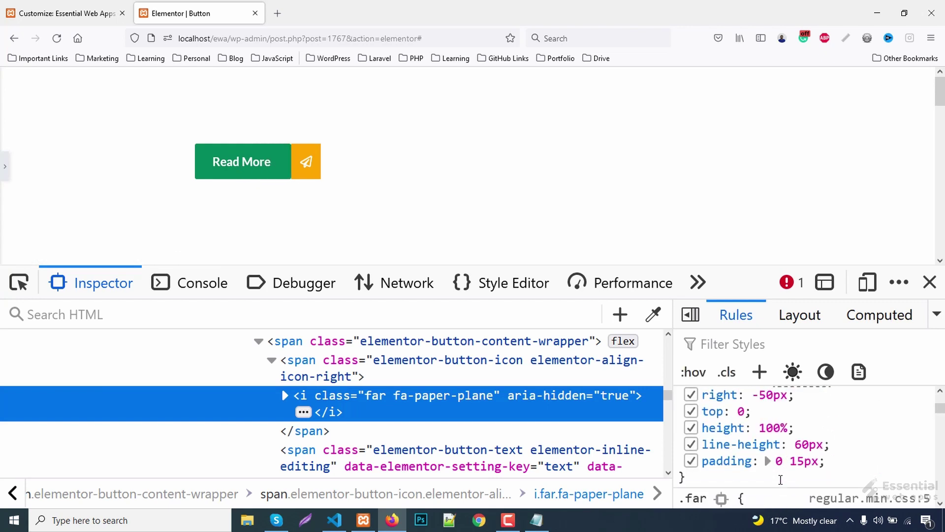
pyautogui.click(743, 475)
pyautogui.write('transition')
pyautogui.press('Tab')
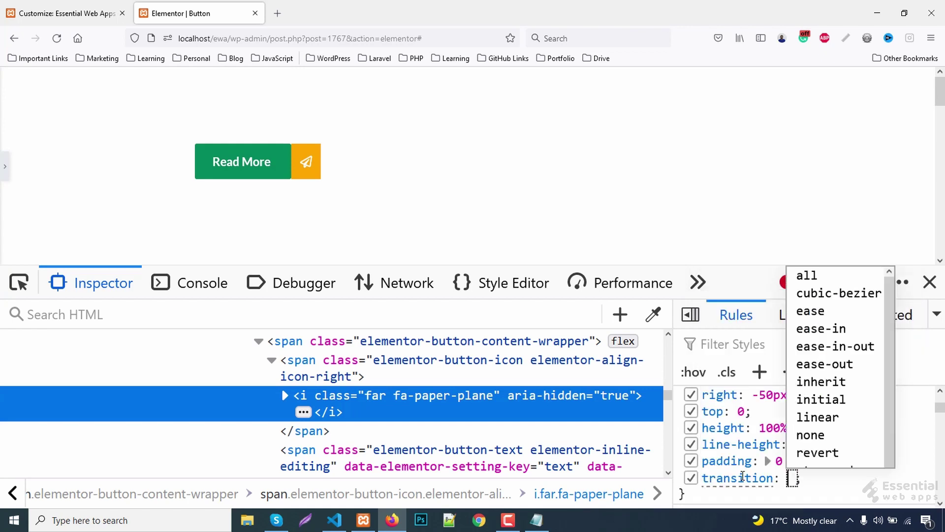
pyautogui.write('.3s')
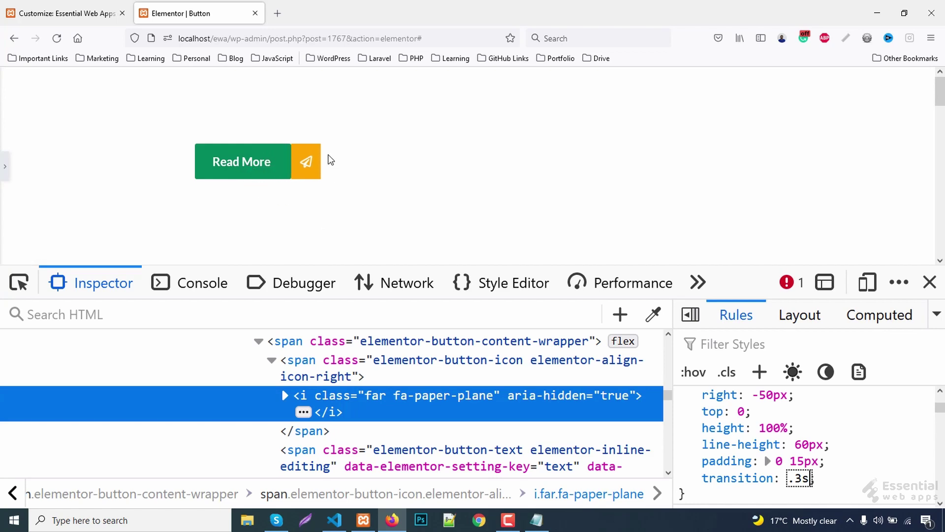
pyautogui.click(297, 375)
# Select the button link element and add overflow: hidden to the .btn a rule.
pyautogui.click(273, 449)
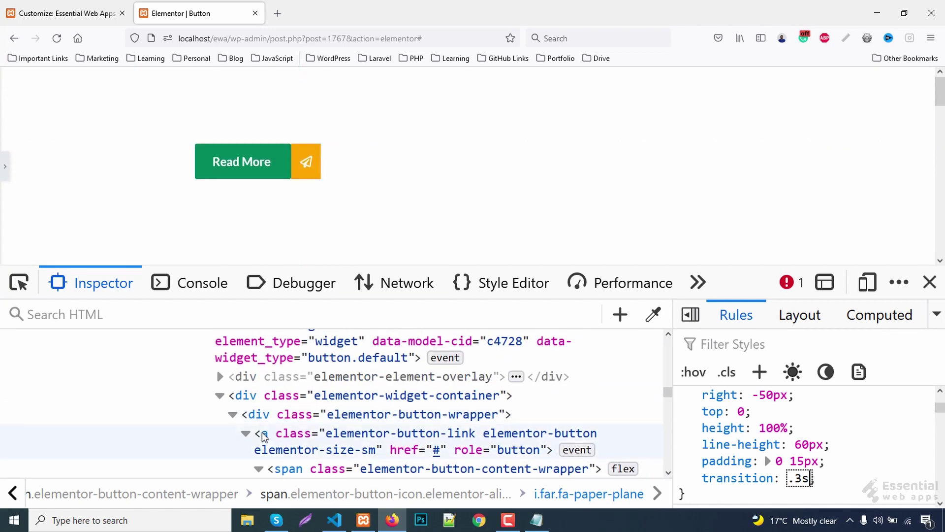
pyautogui.scroll(-3, 812, 443)
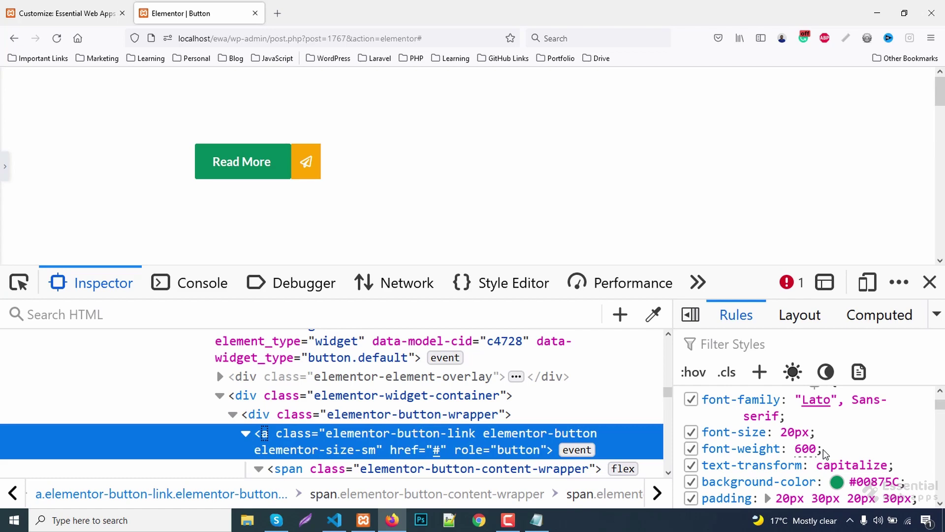
pyautogui.scroll(2, 823, 452)
pyautogui.scroll(-3, 817, 450)
pyautogui.scroll(-3, 818, 451)
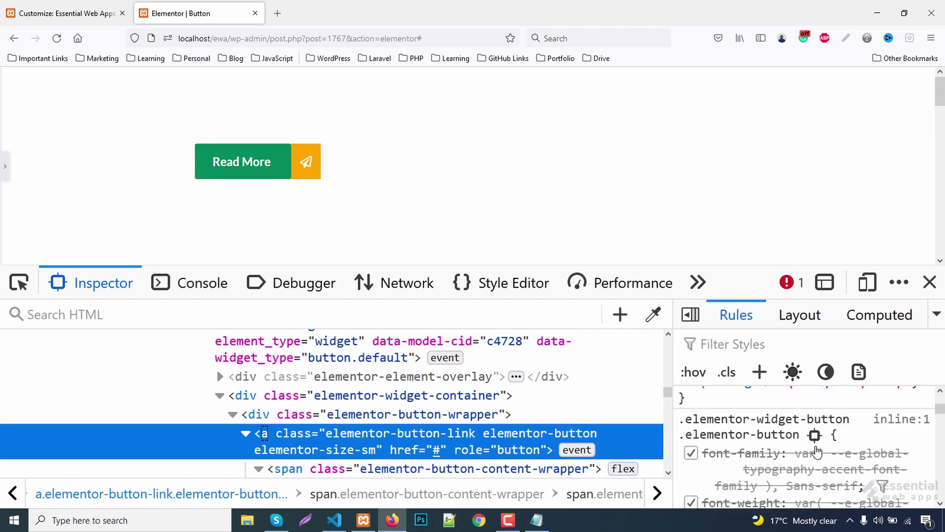
pyautogui.scroll(-3, 812, 452)
pyautogui.scroll(-2, 808, 456)
pyautogui.scroll(-2, 808, 457)
pyautogui.scroll(3, 808, 456)
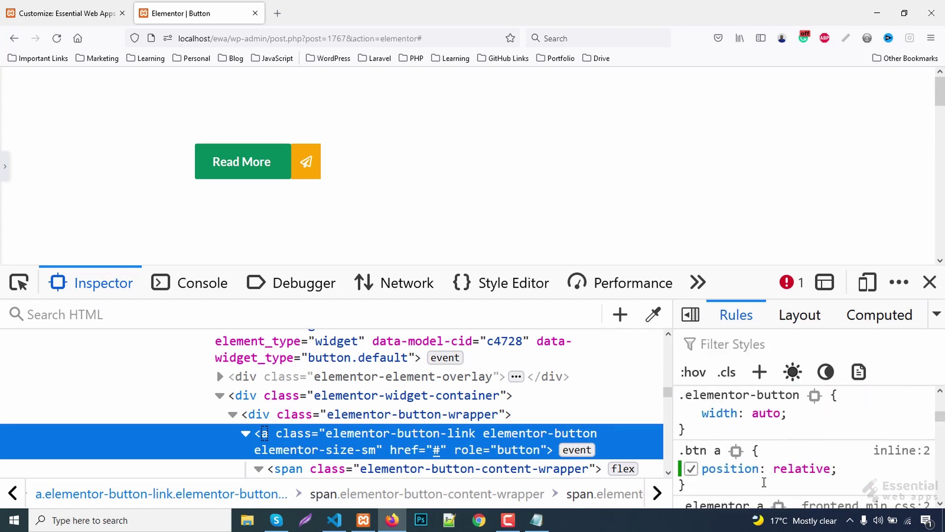
pyautogui.click(764, 481)
pyautogui.write('overflow')
pyautogui.press('Tab')
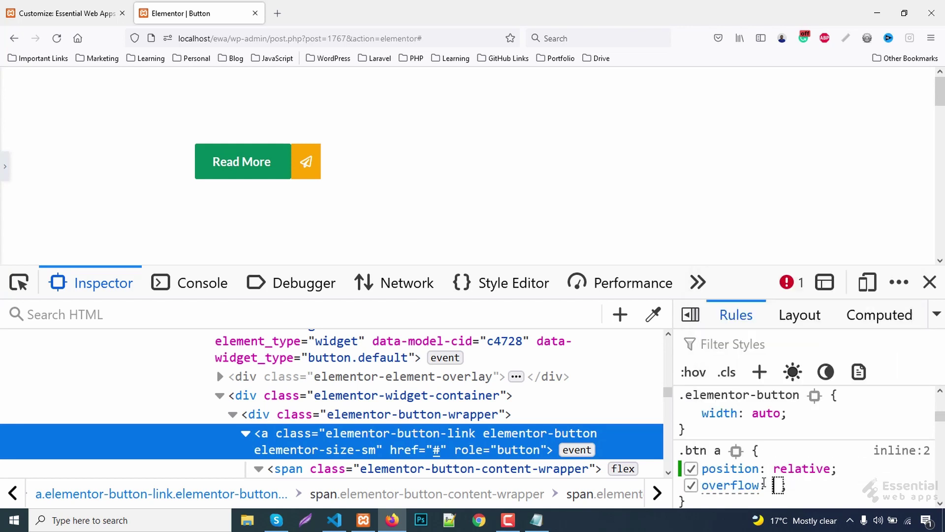
pyautogui.write('hi')
pyautogui.press('Tab')
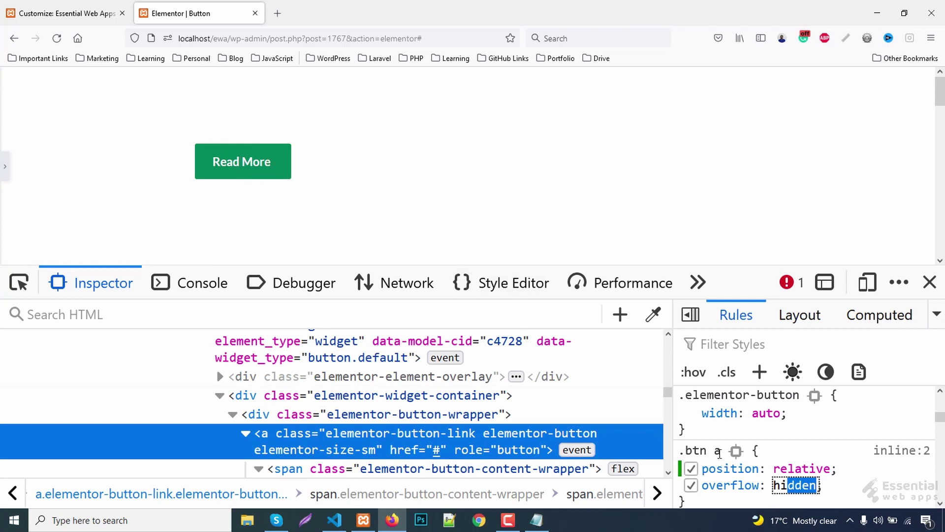
pyautogui.press('Return')
pyautogui.doubleClick(696, 450)
pyautogui.hotkey('ctrl', 'c')
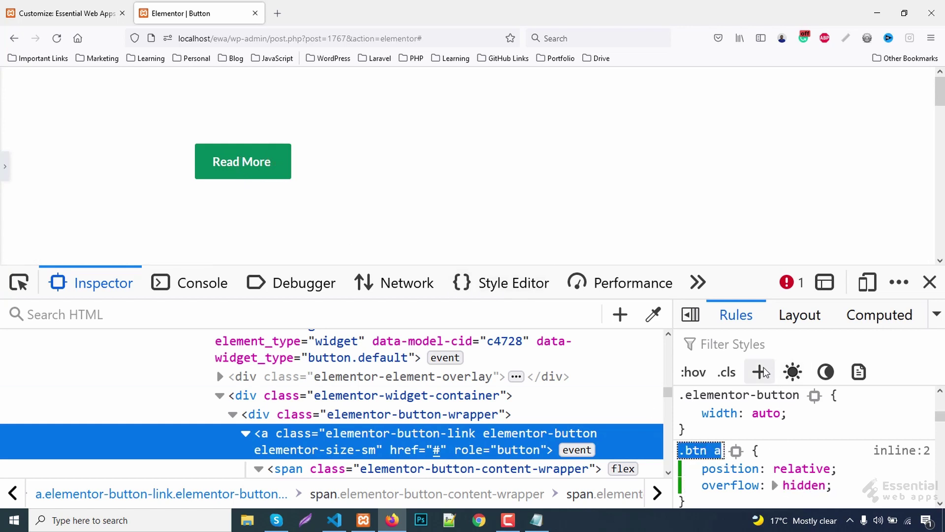
# Add a .btn a:hover rule with padding 20px 60px 20px 30px !important.
pyautogui.click(760, 372)
pyautogui.hotkey('ctrl', 'v')
pyautogui.press('Return')
pyautogui.write(':hover')
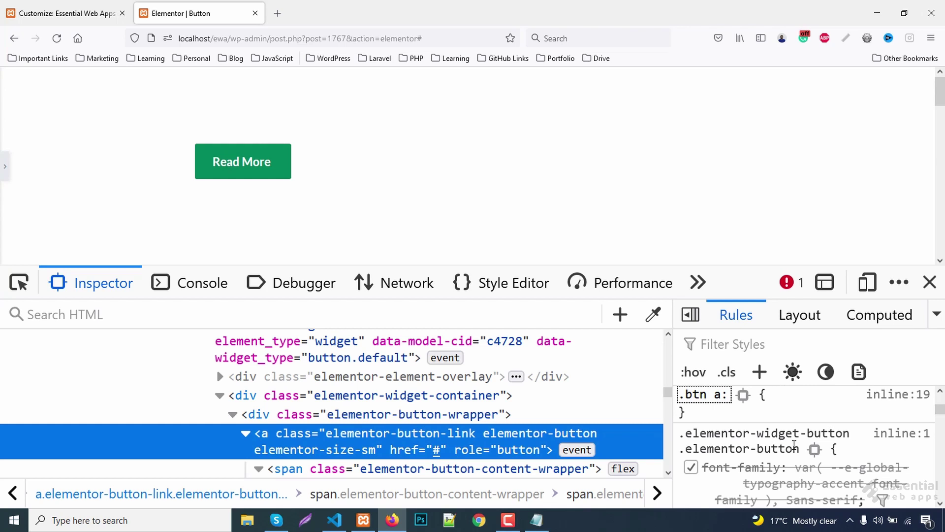
pyautogui.press('Return')
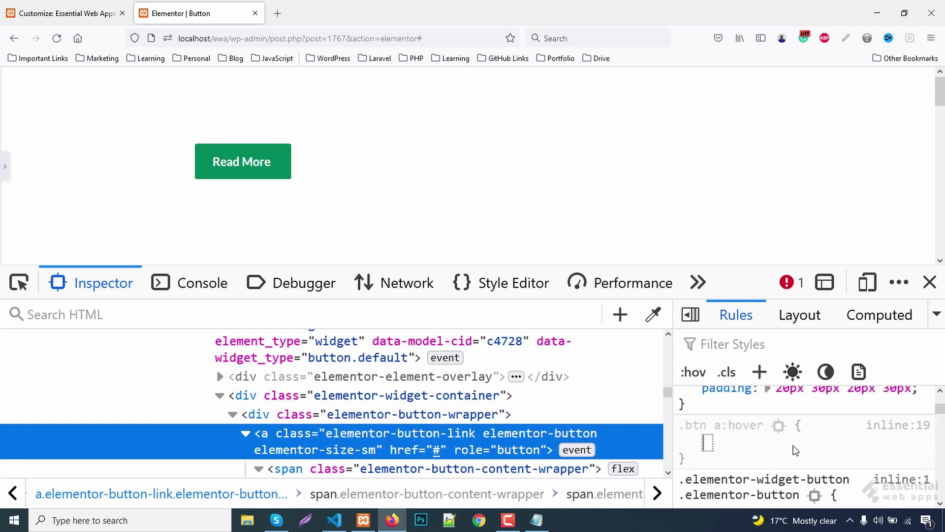
pyautogui.write('padding')
pyautogui.press('Tab')
pyautogui.write('20px')
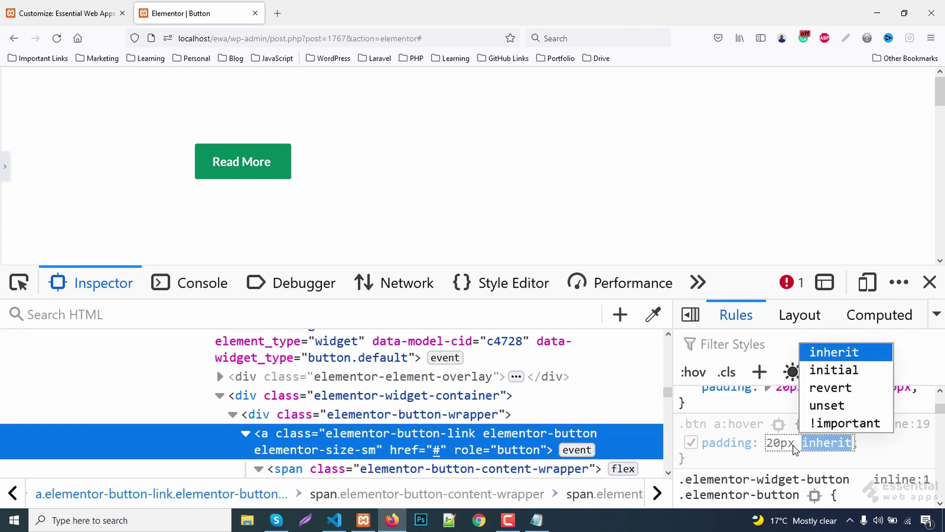
pyautogui.write(' 60px')
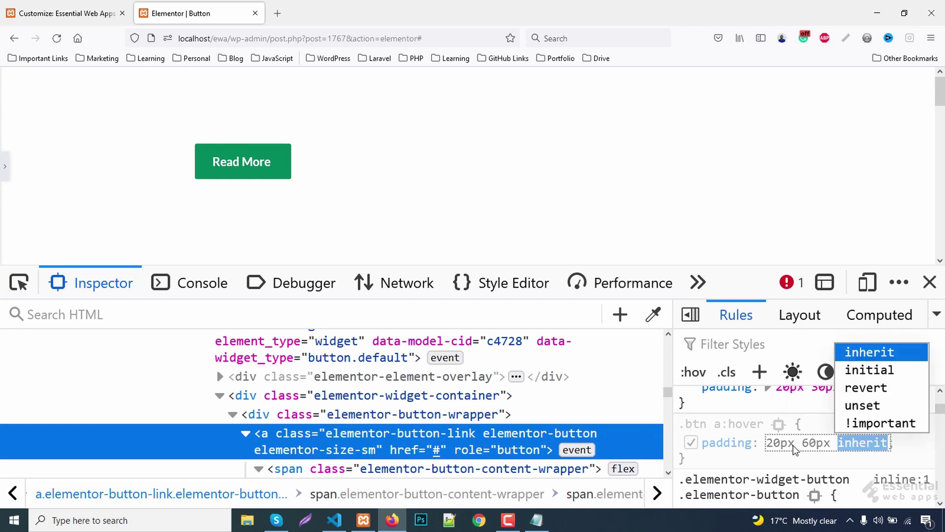
pyautogui.write(' 20px ')
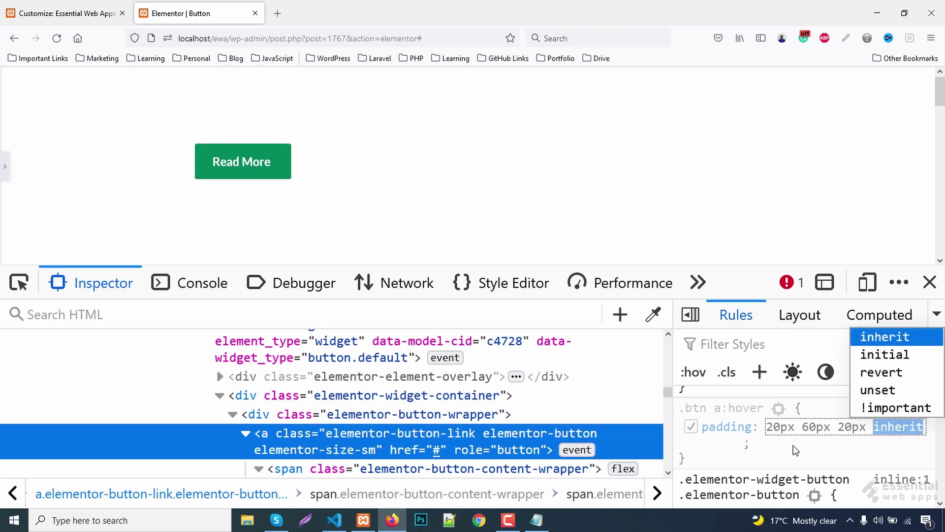
pyautogui.write('30px')
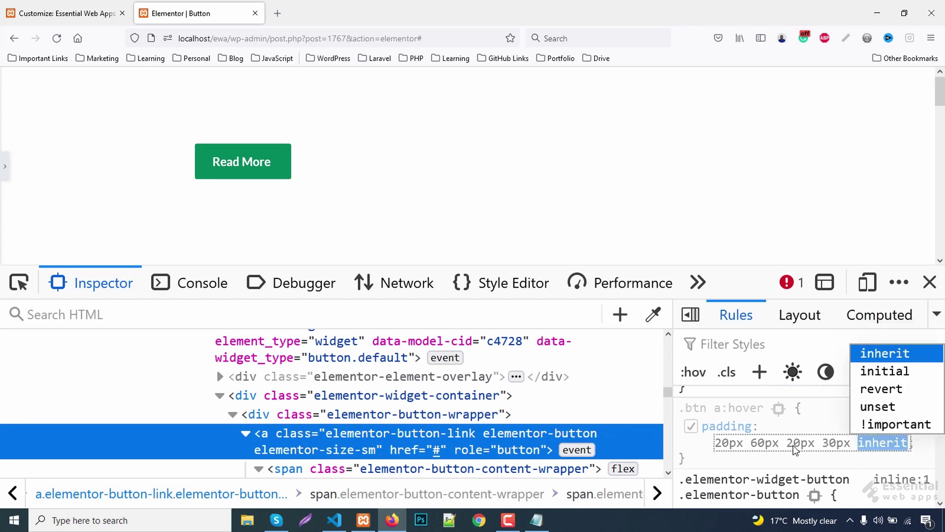
pyautogui.write(' !importa')
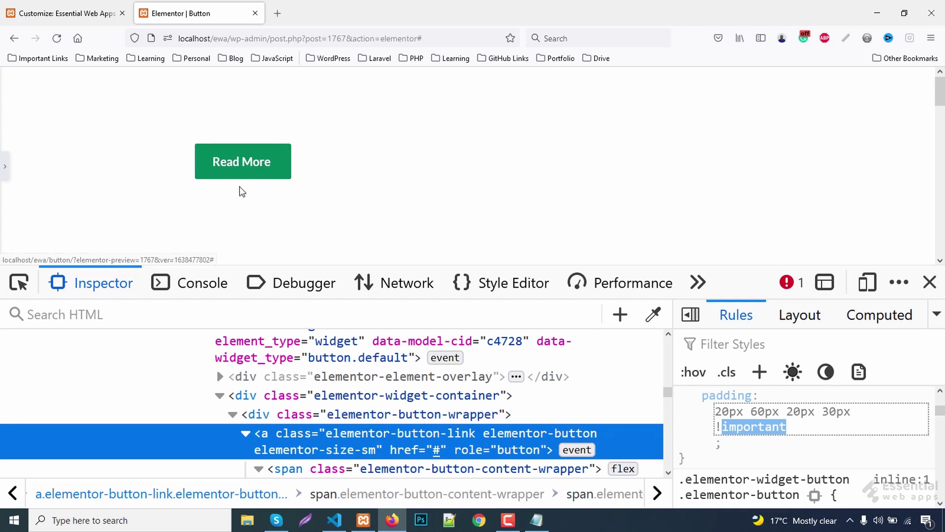
# Commit the padding rule and select all of the inline stylesheet's CSS in Style Editor.
pyautogui.click(764, 418)
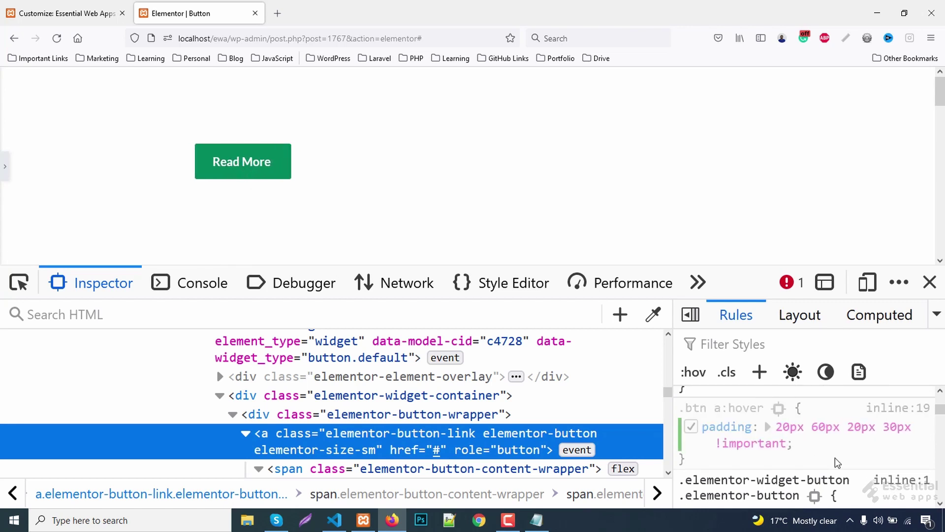
pyautogui.click(890, 411)
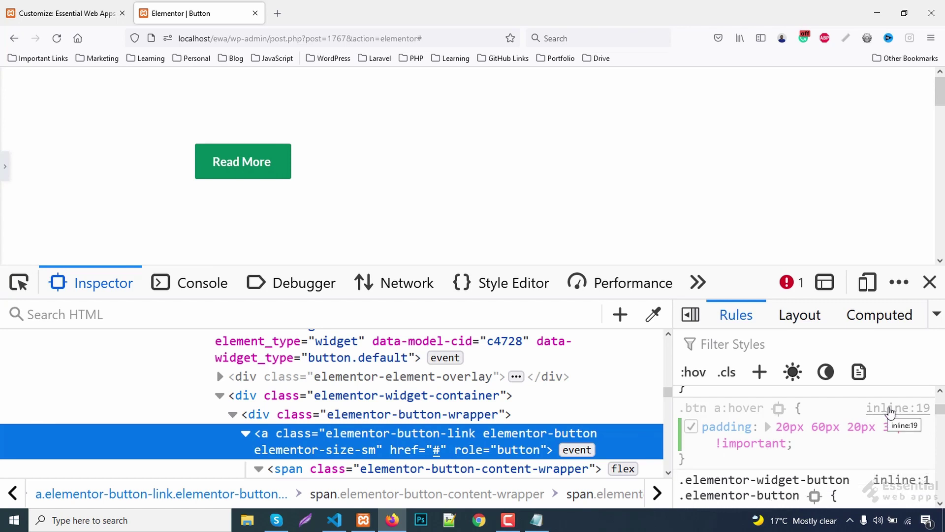
pyautogui.click(890, 412)
pyautogui.scroll(5, 620, 437)
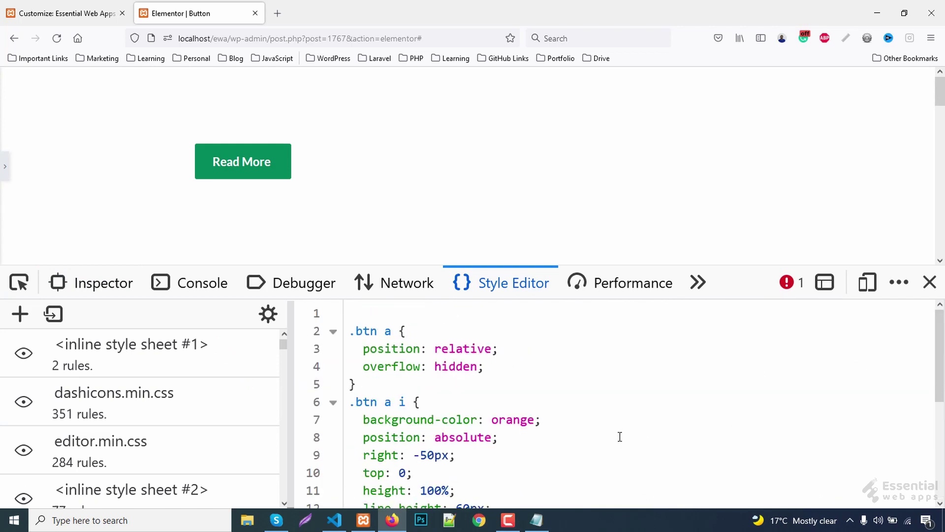
pyautogui.scroll(-3, 620, 439)
pyautogui.hotkey('ctrl', 'a')
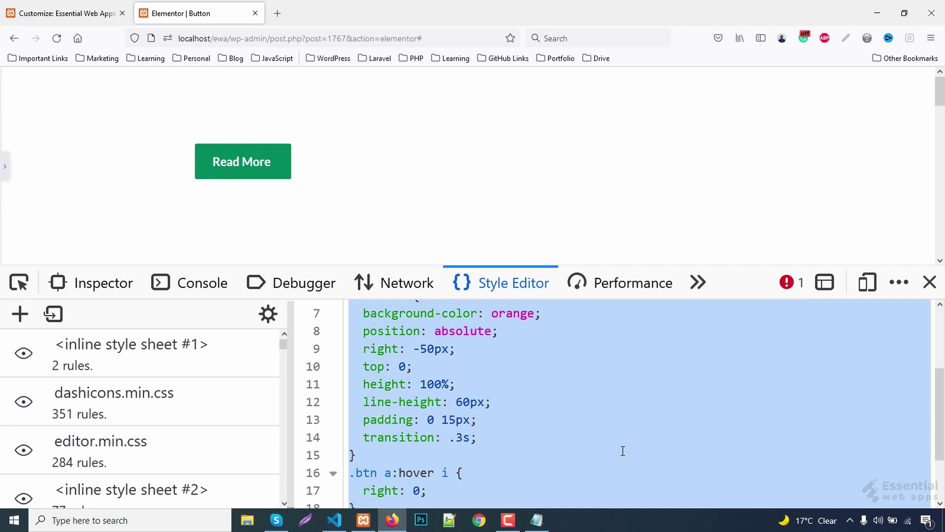
# Paste the copied button CSS into Additional CSS, remove the blank first line, and publish.
pyautogui.click(47, 13)
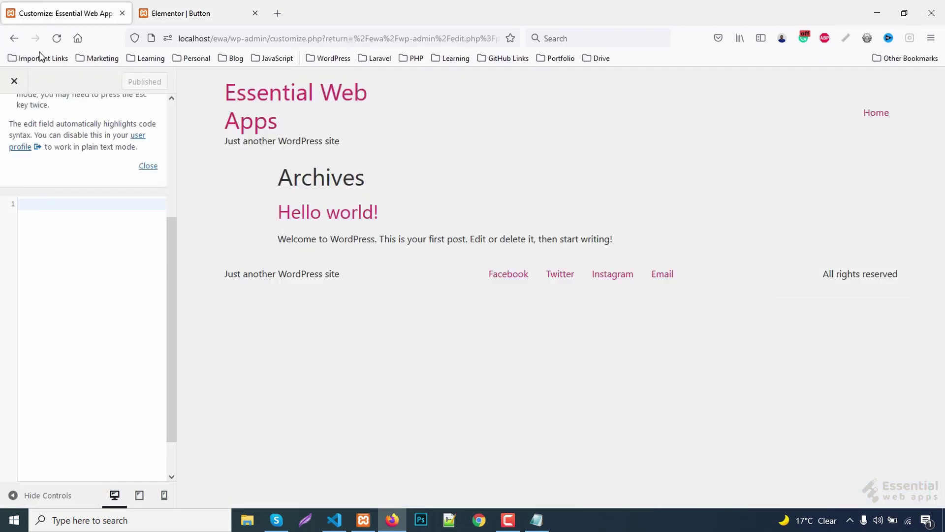
pyautogui.rightClick(37, 204)
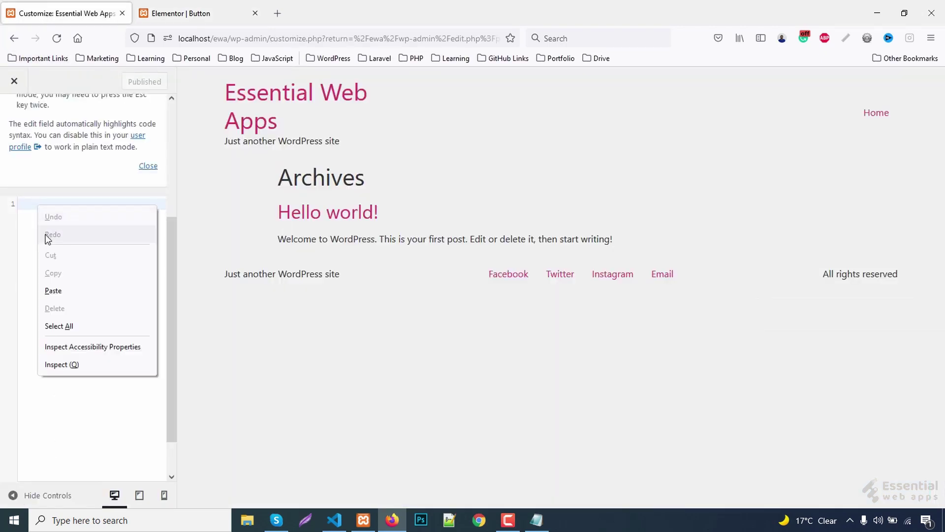
pyautogui.click(59, 290)
pyautogui.click(29, 204)
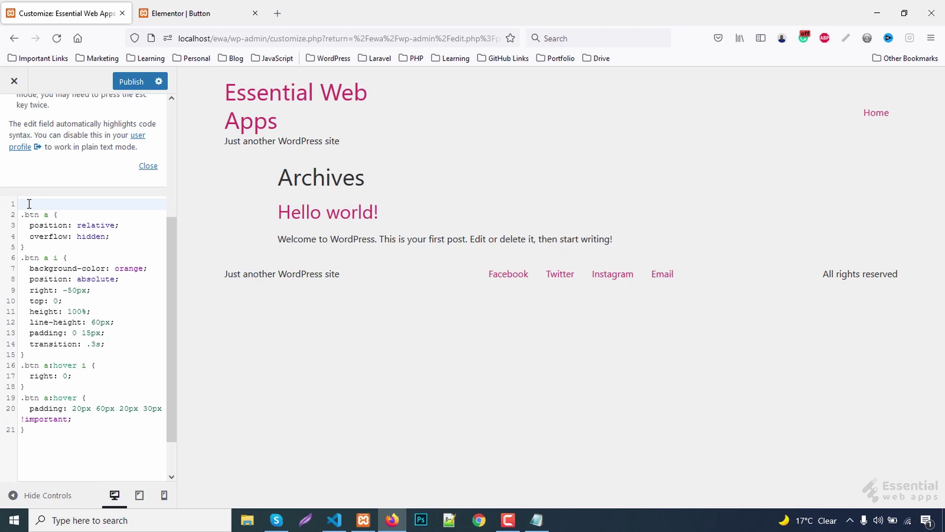
pyautogui.press('Delete')
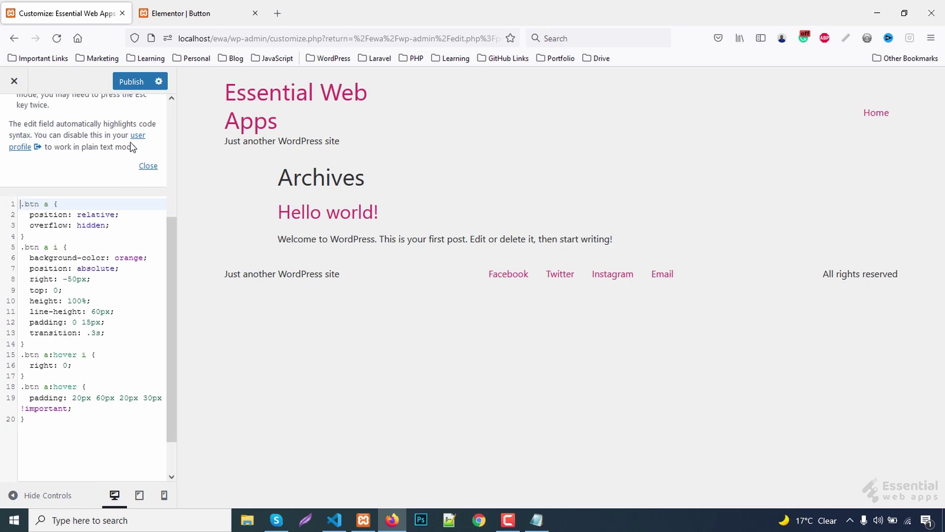
pyautogui.click(131, 82)
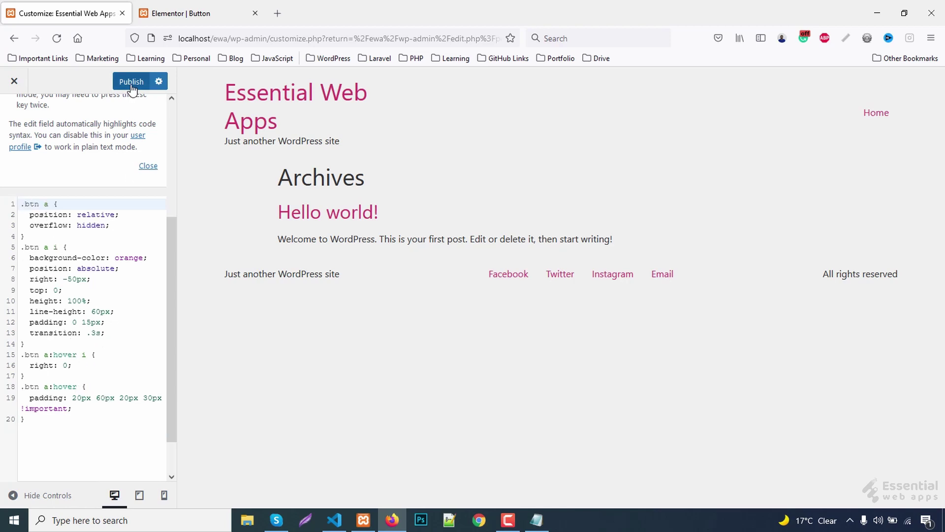
pyautogui.click(185, 13)
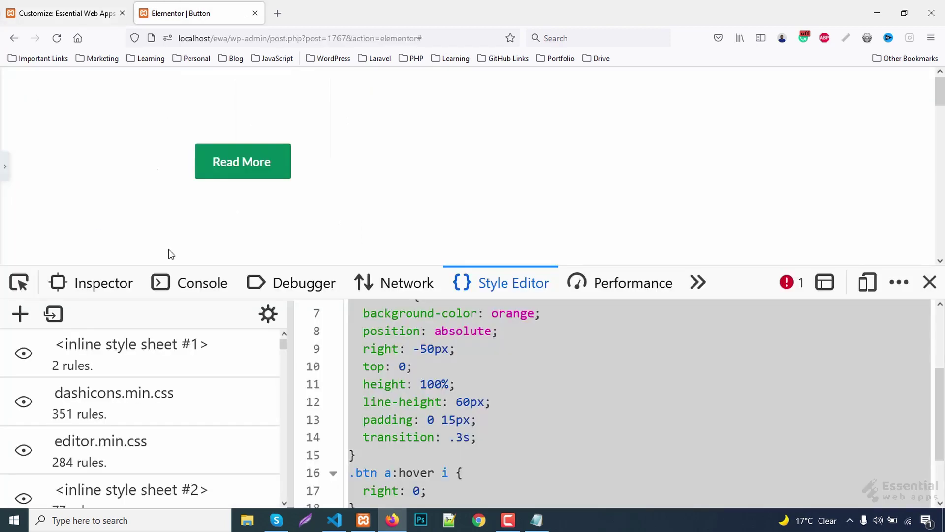
# Close DevTools, update the page, and check Read More's orange arrow box in the preview.
pyautogui.click(930, 283)
pyautogui.click(5, 287)
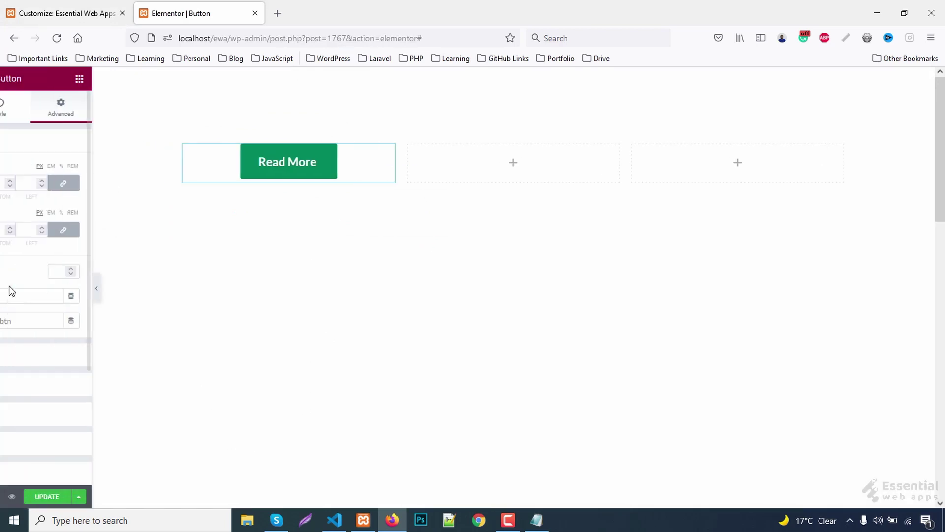
pyautogui.click(144, 497)
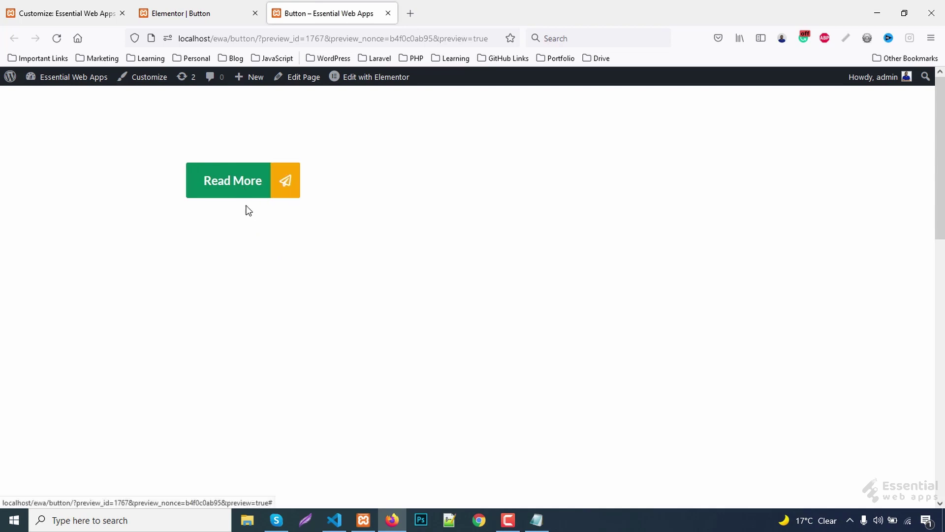
pyautogui.click(181, 13)
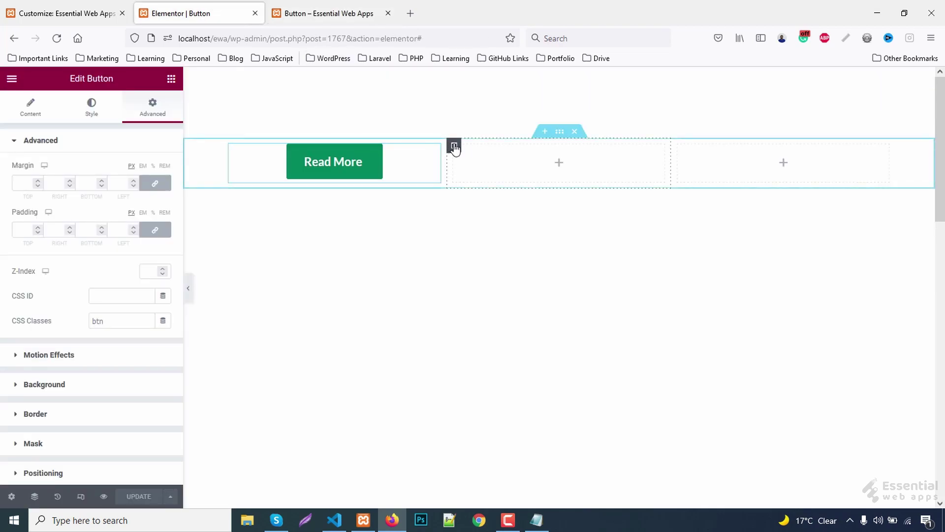
# Delete the two empty columns from the section.
pyautogui.rightClick(455, 148)
pyautogui.click(481, 313)
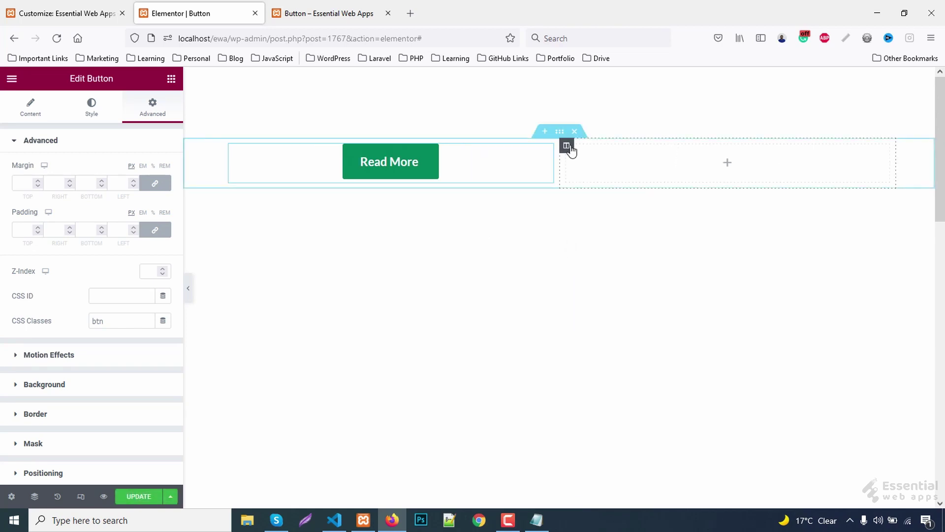
pyautogui.rightClick(568, 147)
pyautogui.click(605, 314)
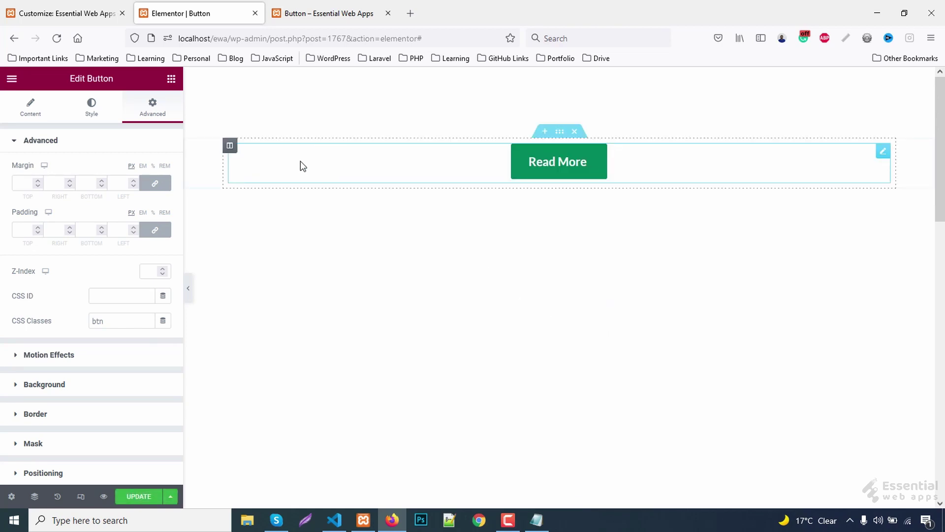
# Duplicate the Read More column twice and relabel the middle button Download Now.
pyautogui.rightClick(231, 147)
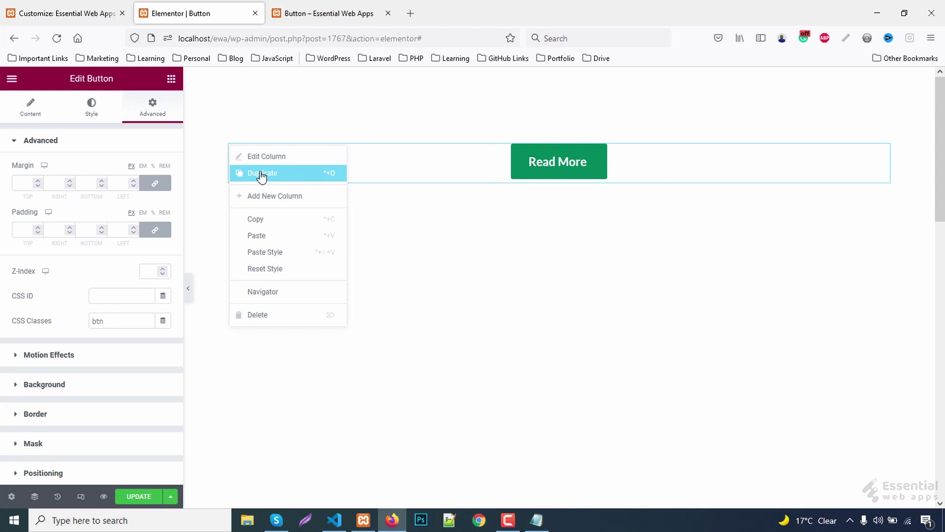
pyautogui.click(262, 175)
pyautogui.rightClick(231, 146)
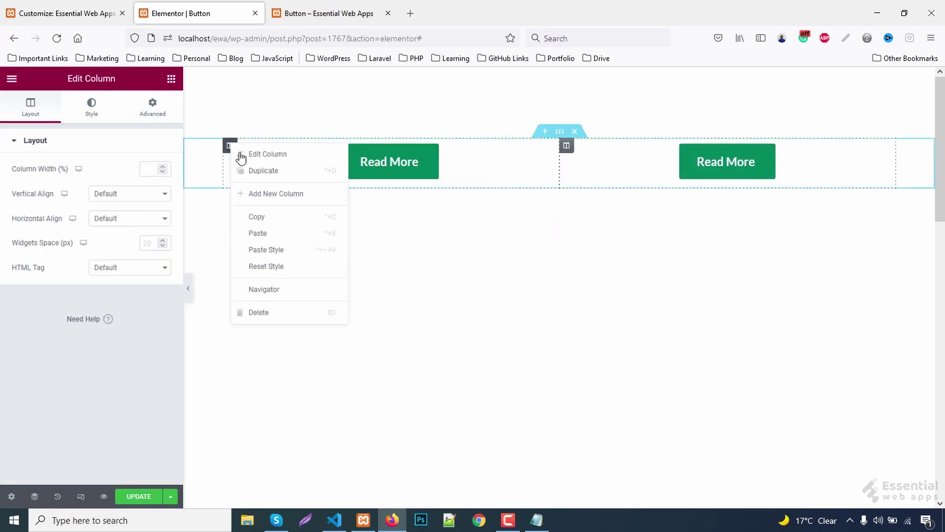
pyautogui.click(260, 174)
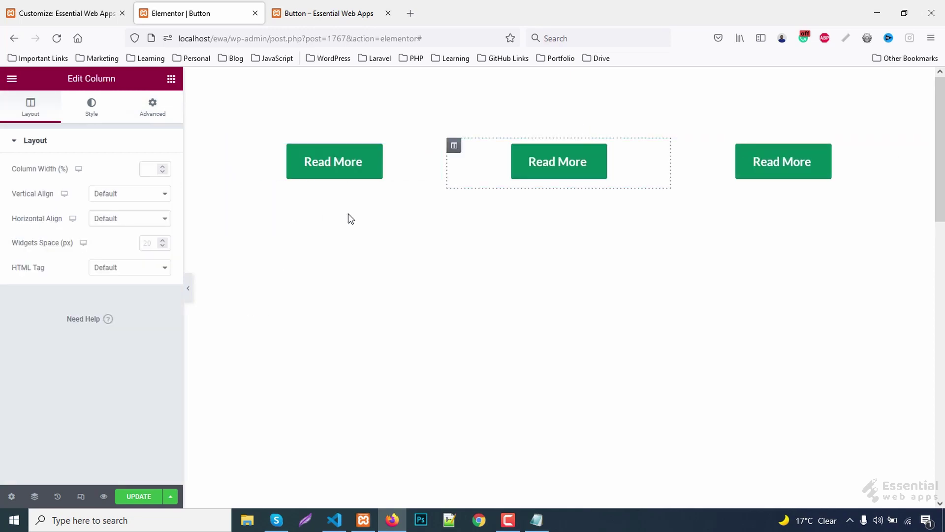
pyautogui.click(549, 169)
pyautogui.moveTo(127, 194); pyautogui.dragTo(37, 193)
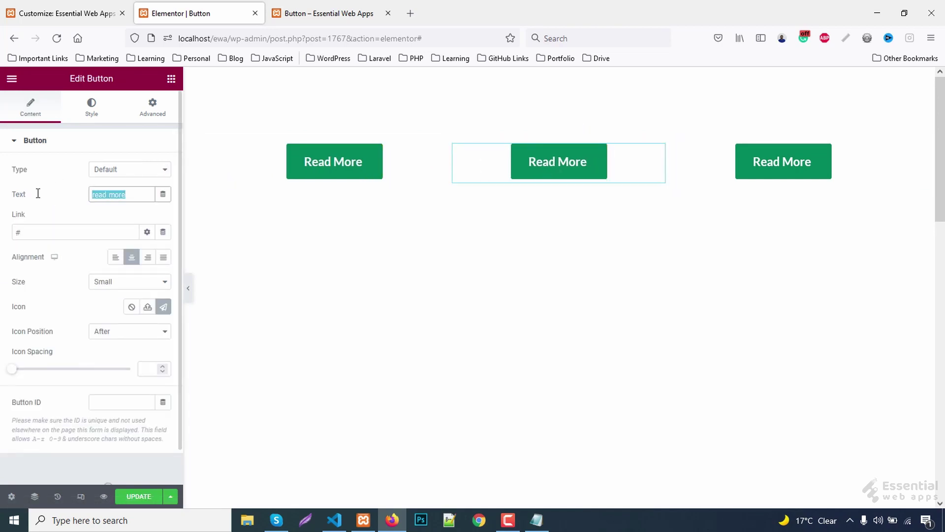
pyautogui.write('download now')
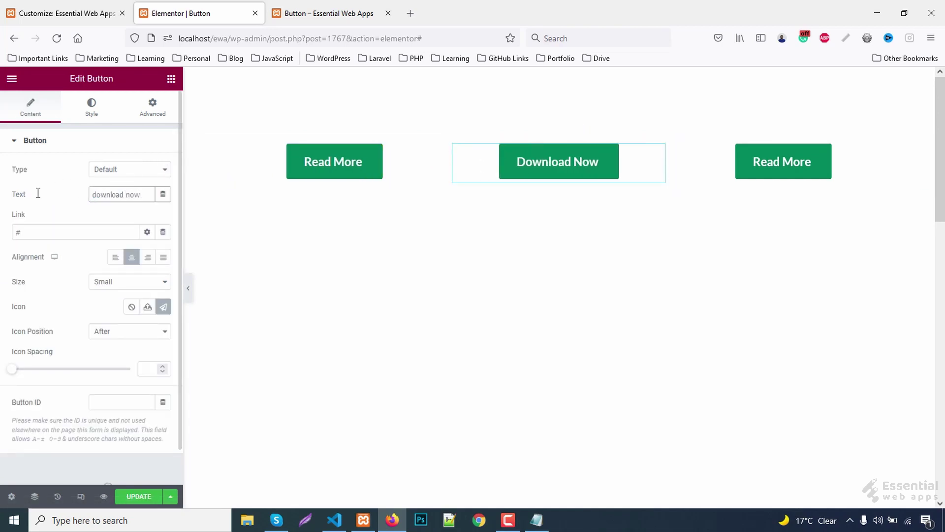
# Give the Download Now button an arrow icon from the icon library.
pyautogui.click(163, 306)
pyautogui.click(397, 130)
pyautogui.write('a')
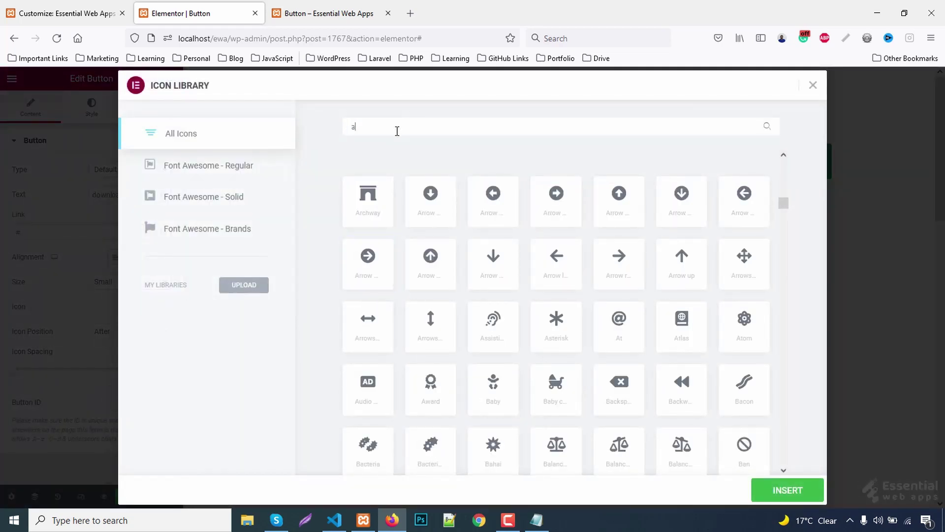
pyautogui.write('rrow')
pyautogui.click(369, 194)
pyautogui.click(787, 489)
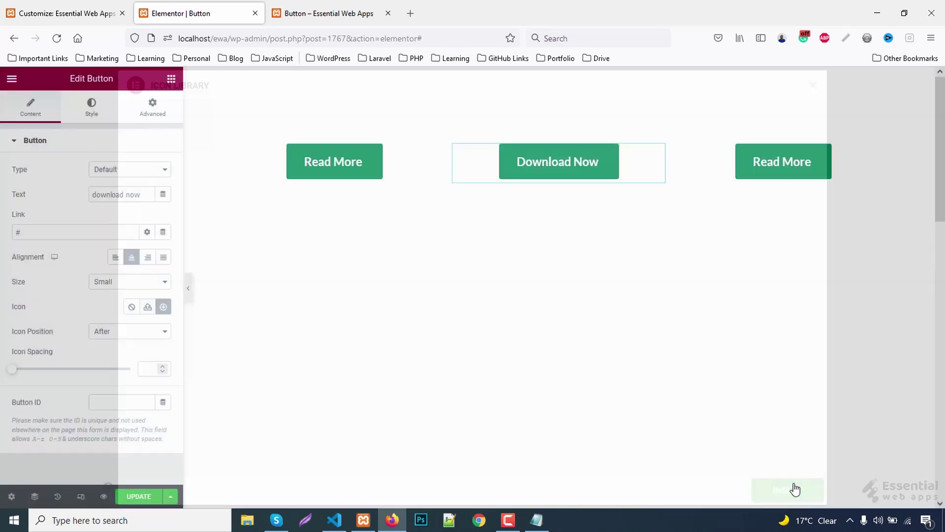
# Insert an envelope icon on the third button, labelled Contact Us.
pyautogui.click(19, 194)
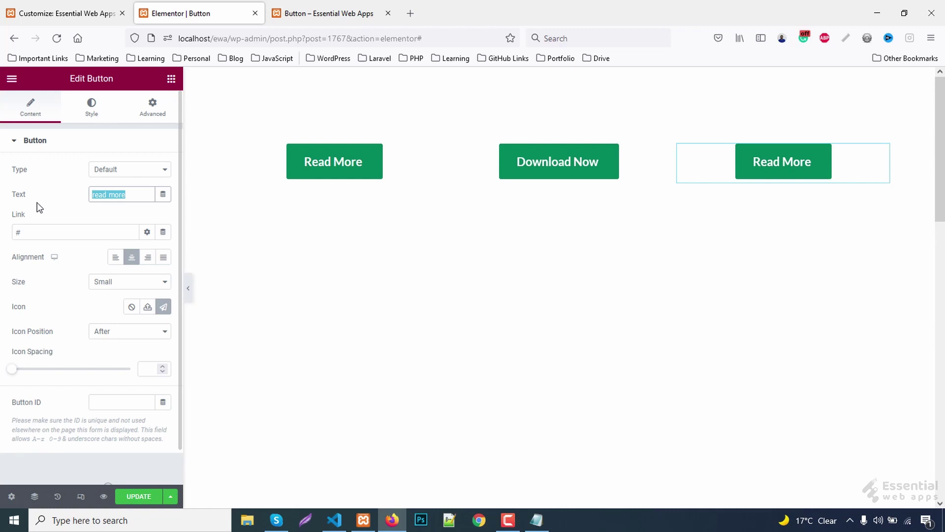
pyautogui.write('contact us')
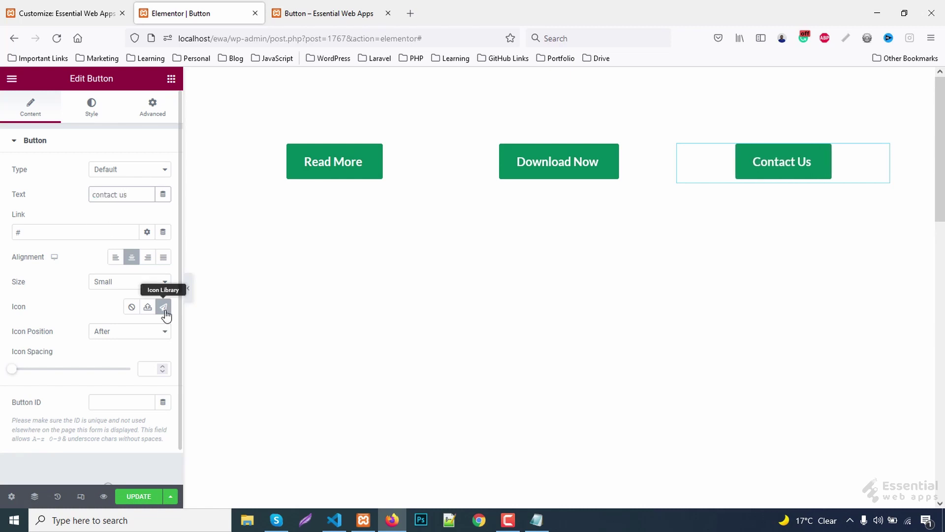
pyautogui.click(162, 307)
pyautogui.write('enve')
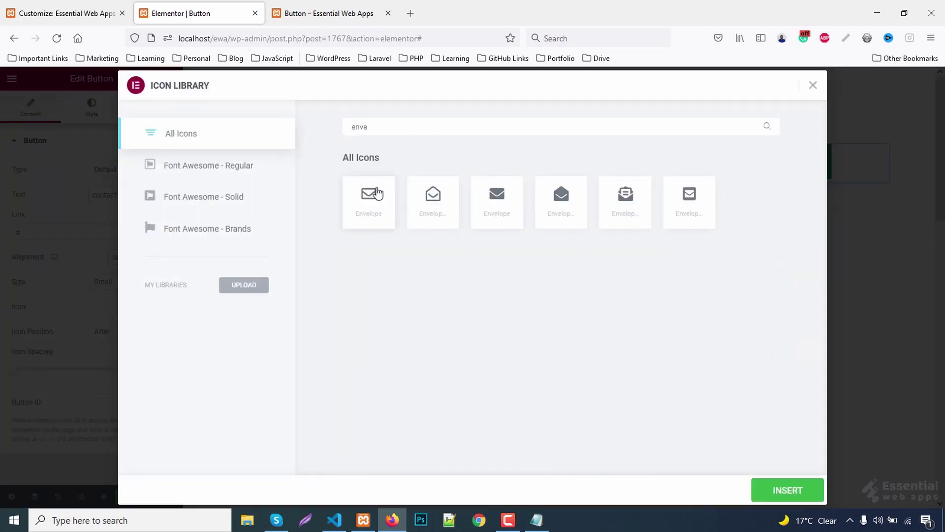
pyautogui.click(368, 200)
pyautogui.click(787, 489)
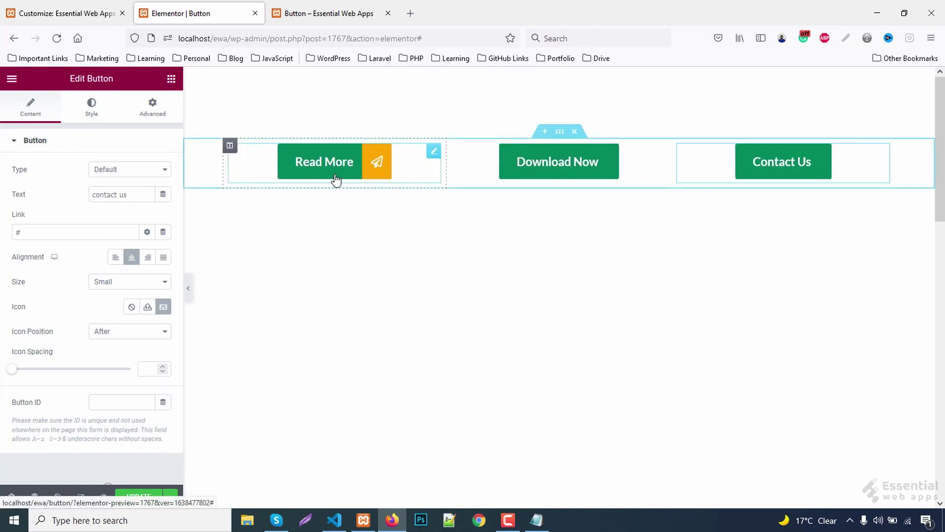
pyautogui.click(91, 107)
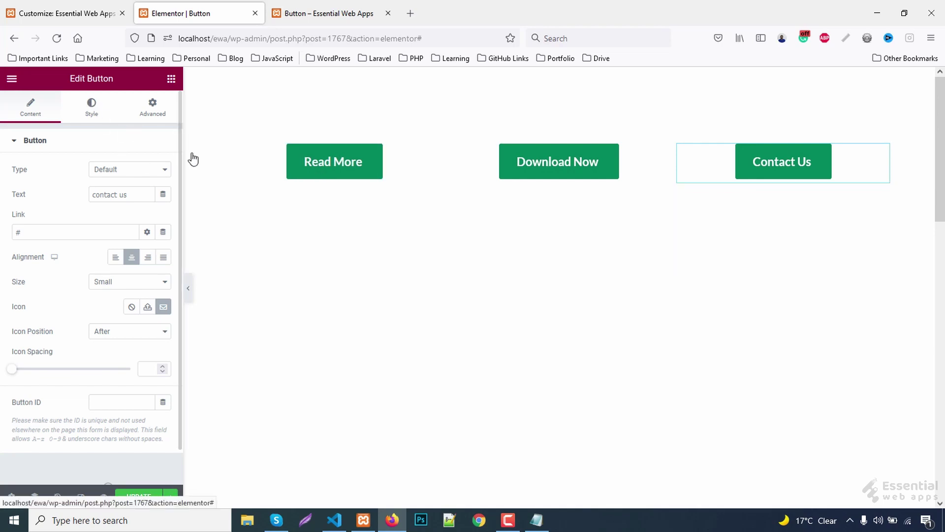
# After checking Read More's classes, add btn--style2 to Download Now's CSS Classes and copy it.
pyautogui.click(315, 169)
pyautogui.click(152, 106)
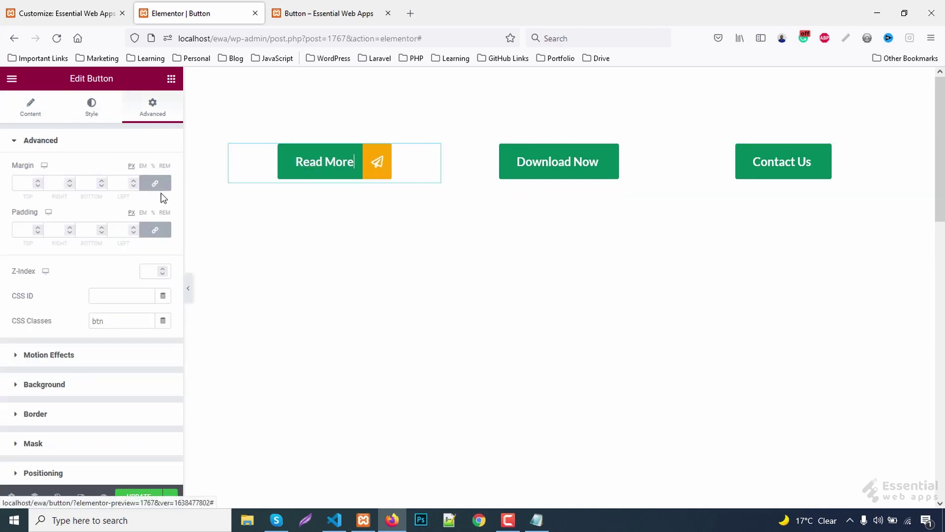
pyautogui.click(91, 106)
pyautogui.moveTo(784, 162)
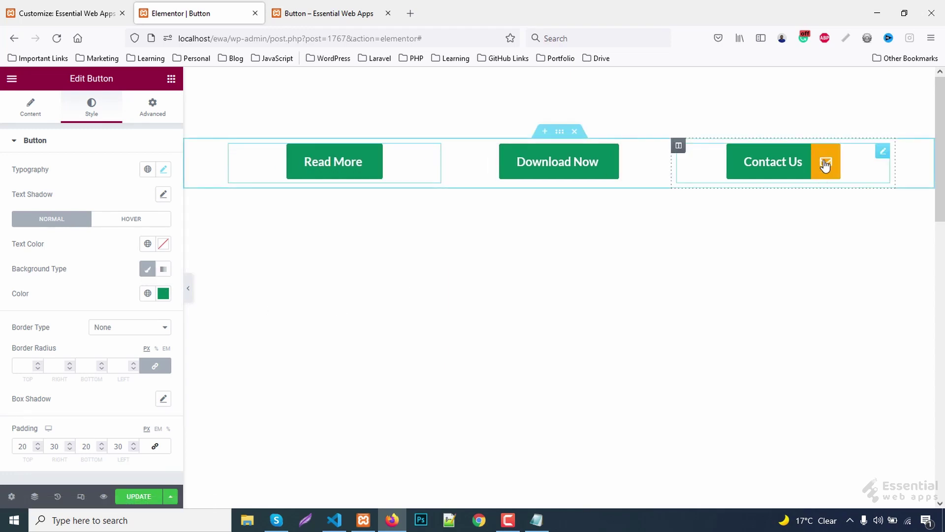
pyautogui.click(549, 162)
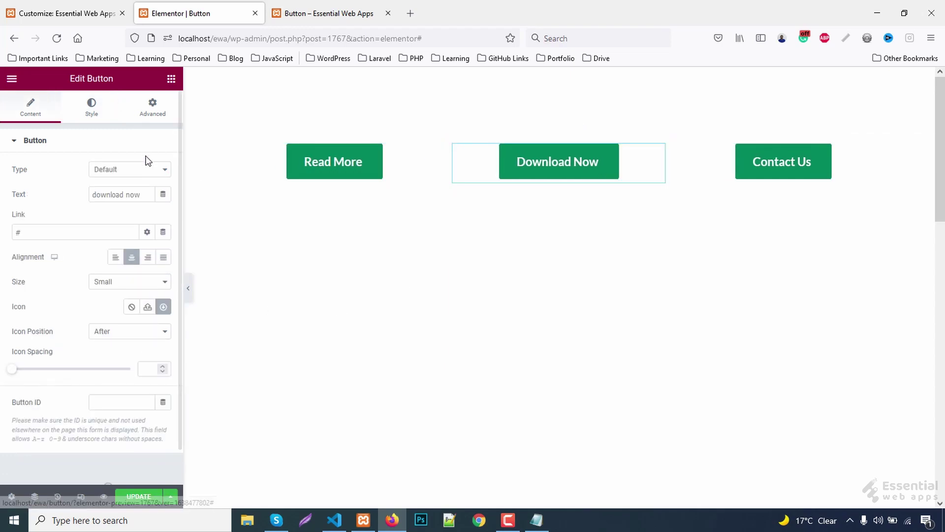
pyautogui.click(152, 107)
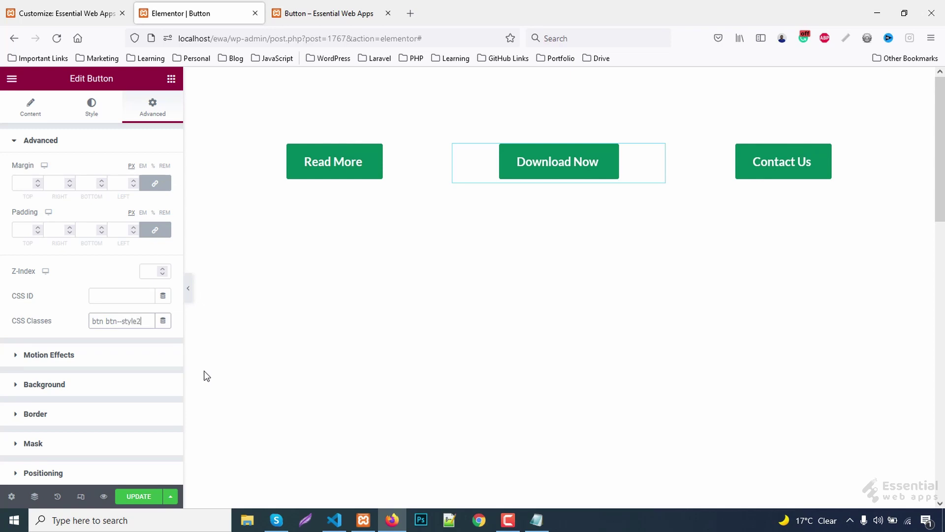
pyautogui.moveTo(122, 320)
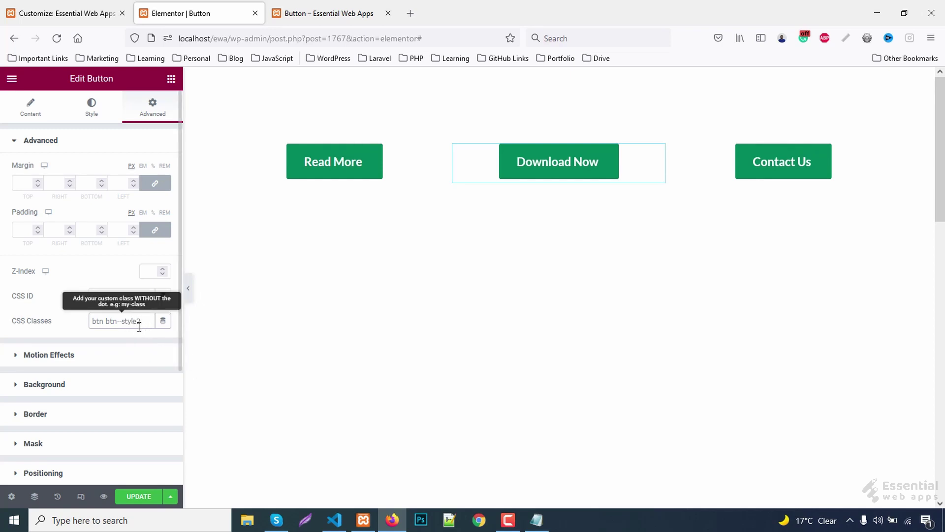
pyautogui.moveTo(106, 321); pyautogui.dragTo(145, 322)
# Add a new .btn.btn--style2 a i rule with background-color #2980b9 to Additional CSS.
pyautogui.click(56, 13)
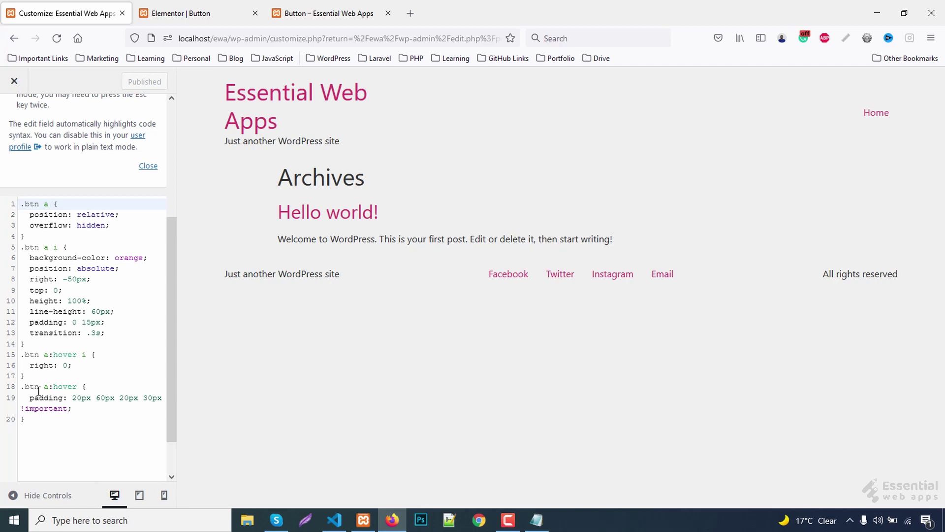
pyautogui.click(42, 421)
pyautogui.press('Return')
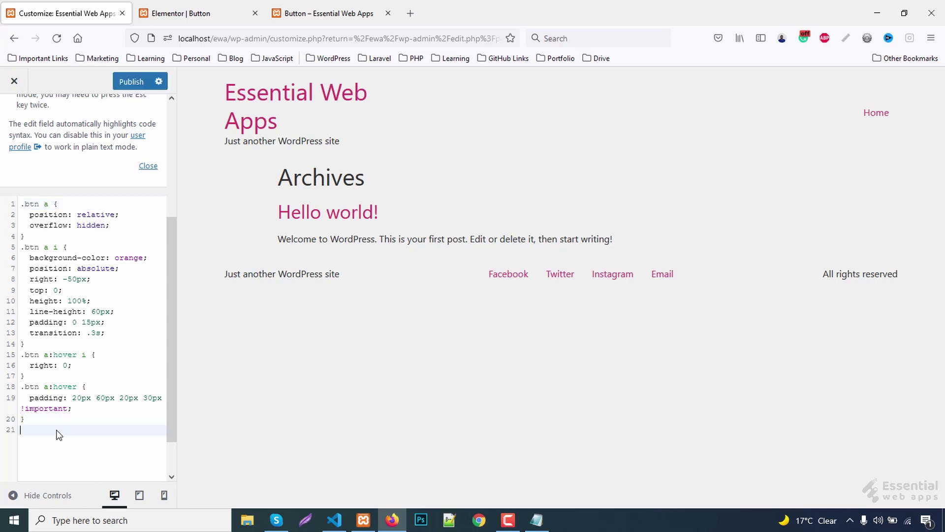
pyautogui.write('.btn--style2')
pyautogui.press('Down')
pyautogui.write('.btn')
pyautogui.write('{')
pyautogui.press('Return')
pyautogui.write('bac')
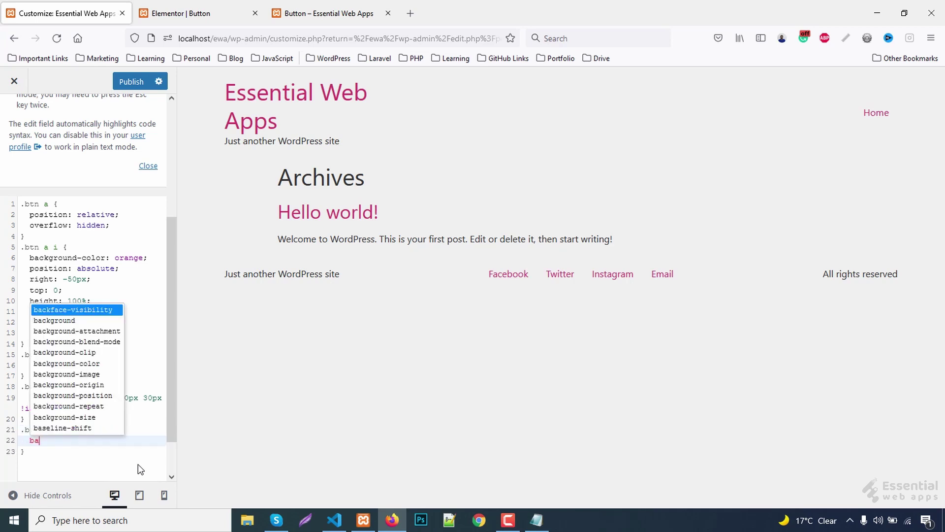
pyautogui.press('Down')
pyautogui.press('Down')
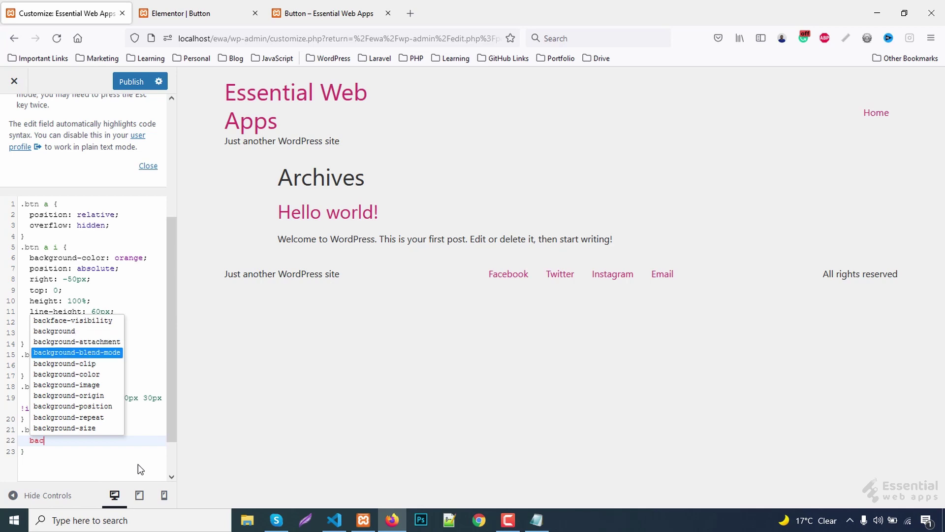
pyautogui.press('Down')
pyautogui.press('Down')
pyautogui.press('Down')
pyautogui.press('Return')
pyautogui.write(':')
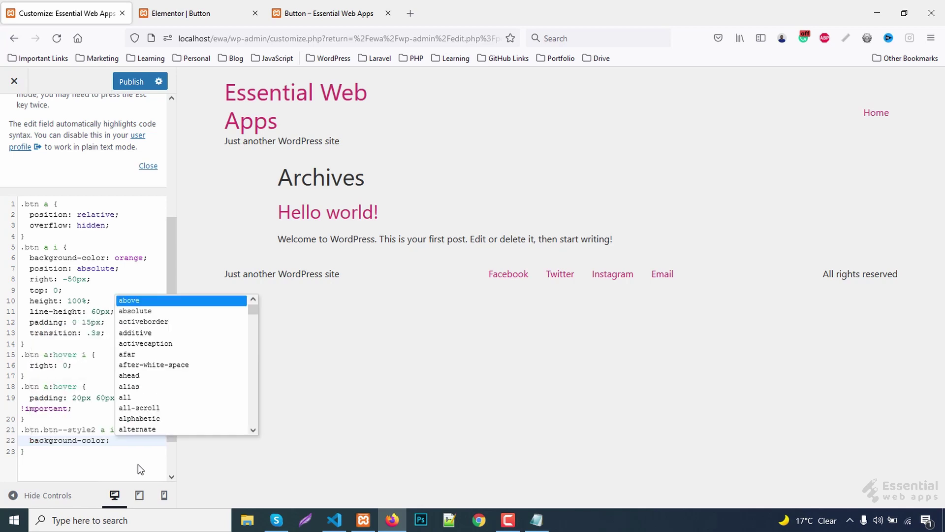
pyautogui.write(' #2980b9')
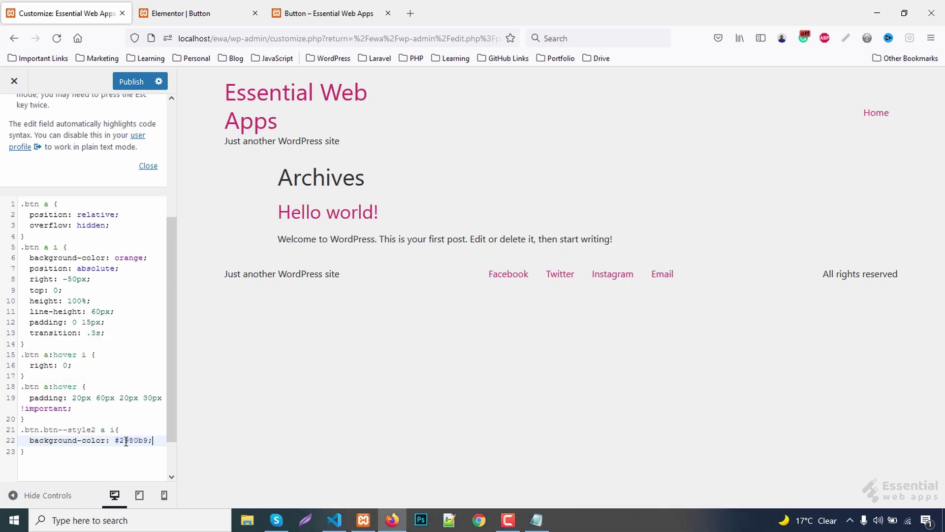
pyautogui.write(';')
pyautogui.press('Escape')
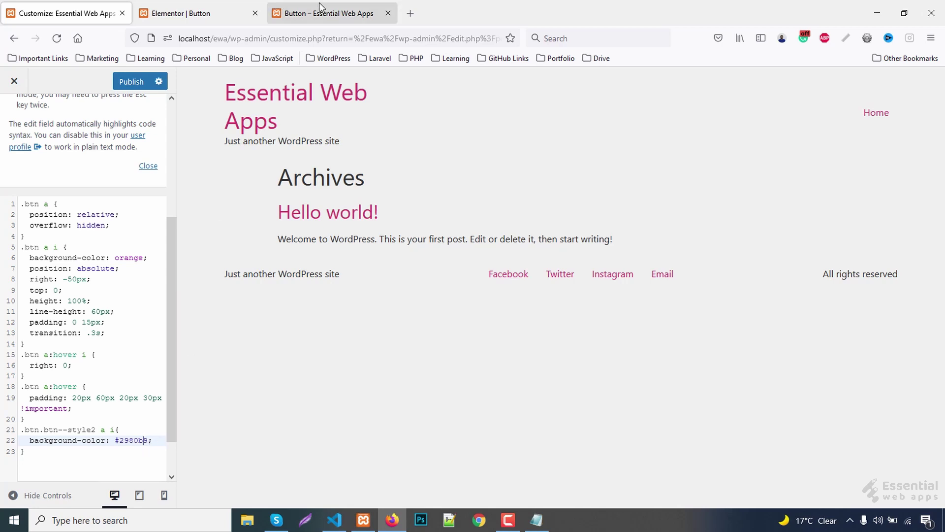
# Add btn--style3 after btn in the Contact Us button's Advanced CSS Classes field.
pyautogui.click(181, 14)
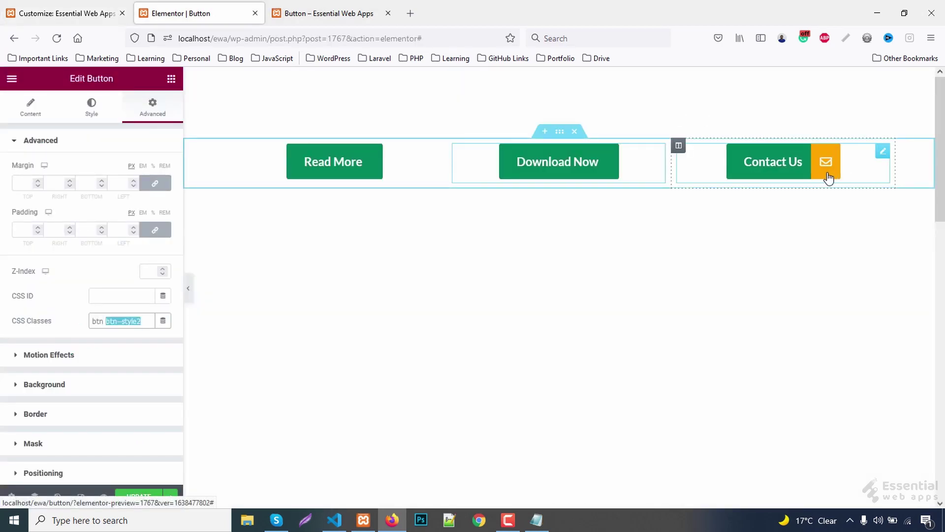
pyautogui.click(829, 176)
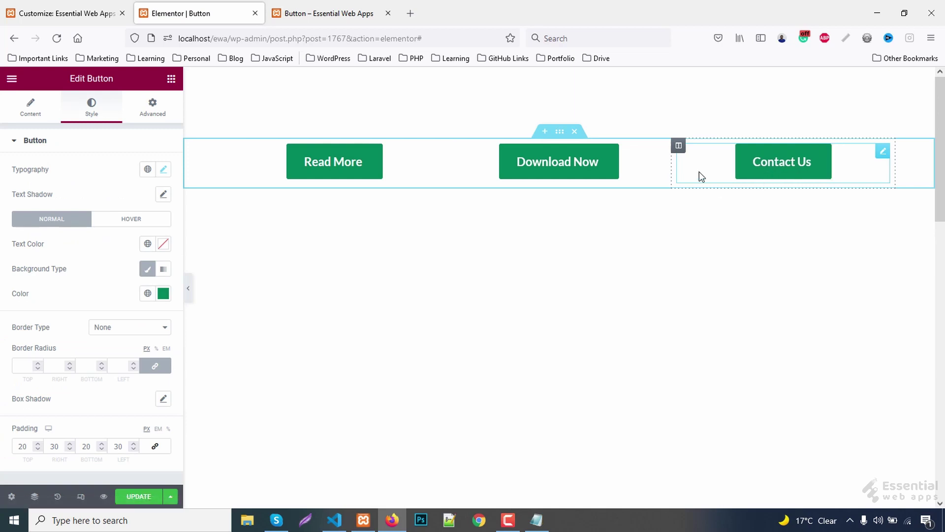
pyautogui.click(152, 107)
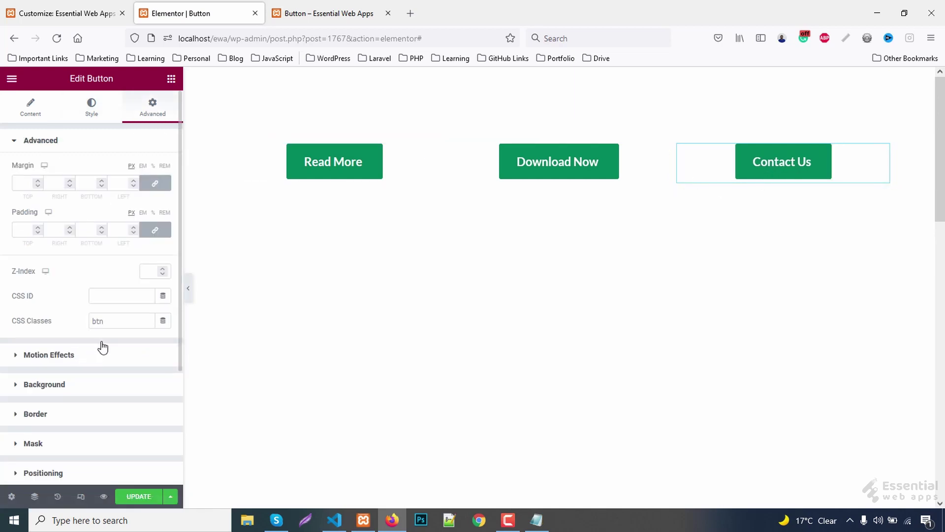
pyautogui.click(117, 321)
pyautogui.write('btn--style3')
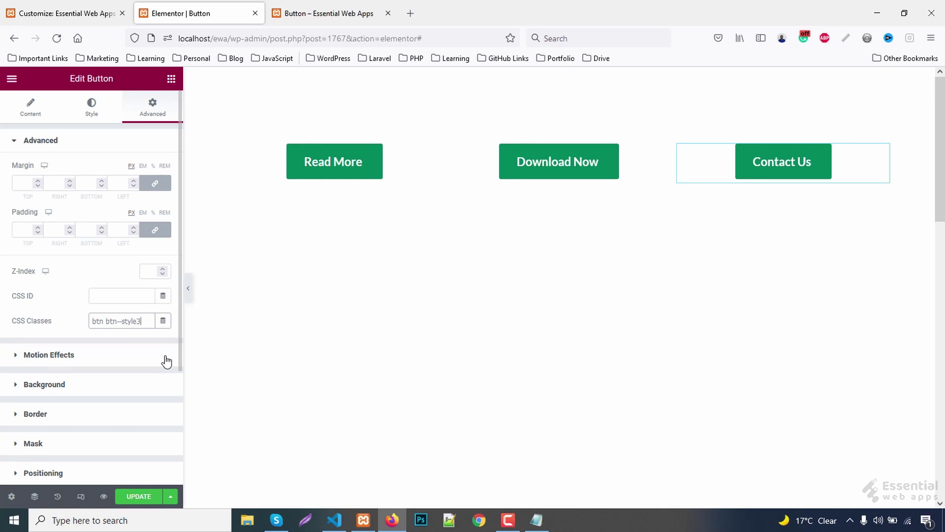
# Copy and paste a duplicate of the .btn.btn--style2 icon rule.
pyautogui.click(52, 13)
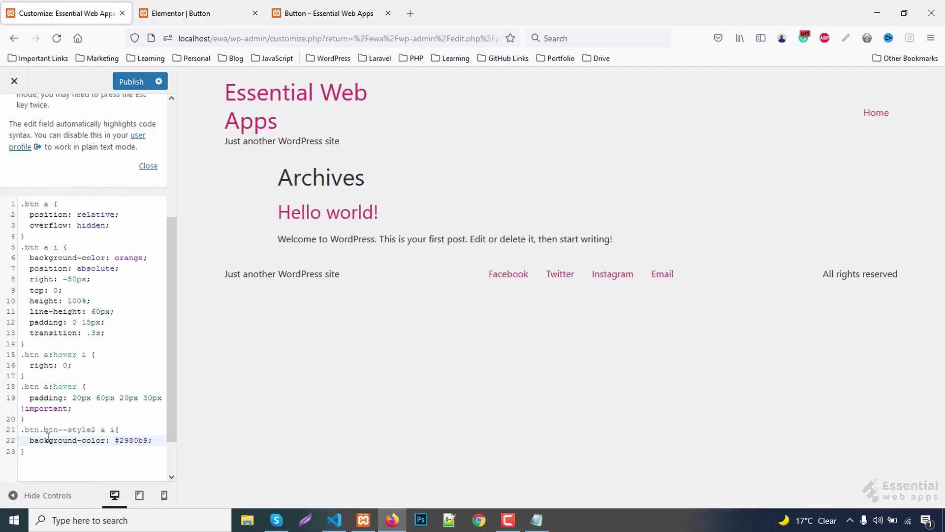
pyautogui.moveTo(35, 451); pyautogui.dragTo(3, 436)
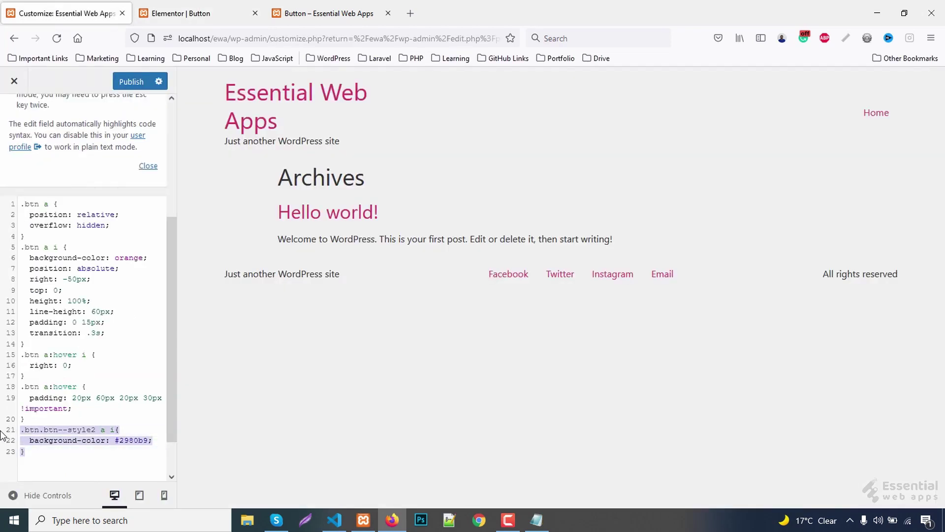
pyautogui.hotkey('ctrl', 'c')
pyautogui.hotkey('ctrl', 'v')
pyautogui.scroll(-2, 110, 429)
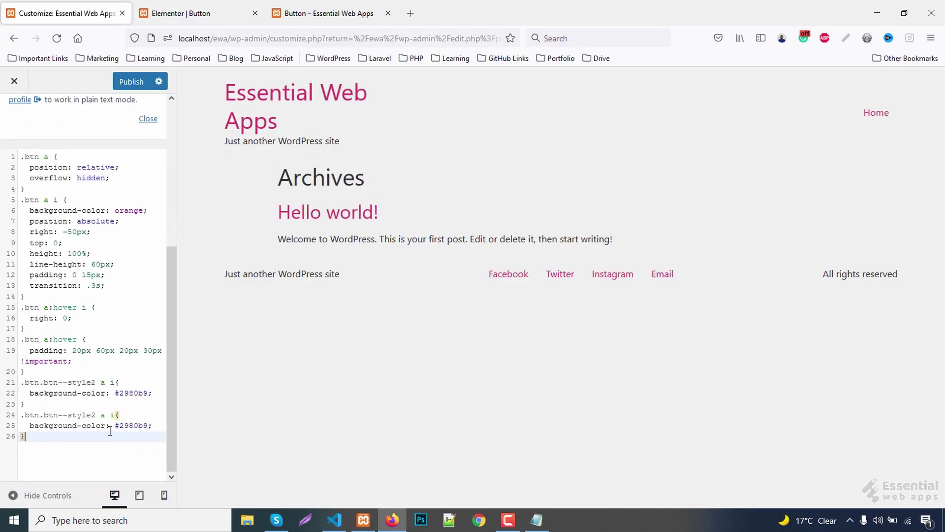
# Change the duplicate to .btn.btn--style3 with a #d35400 background and publish the CSS.
pyautogui.click(93, 415)
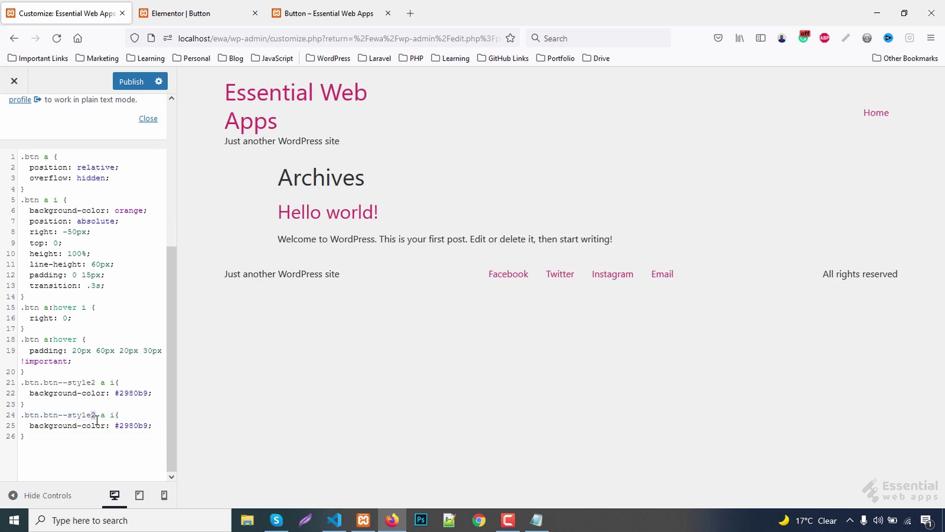
pyautogui.write('3')
pyautogui.moveTo(116, 425); pyautogui.dragTo(149, 428)
pyautogui.write('#d35400;')
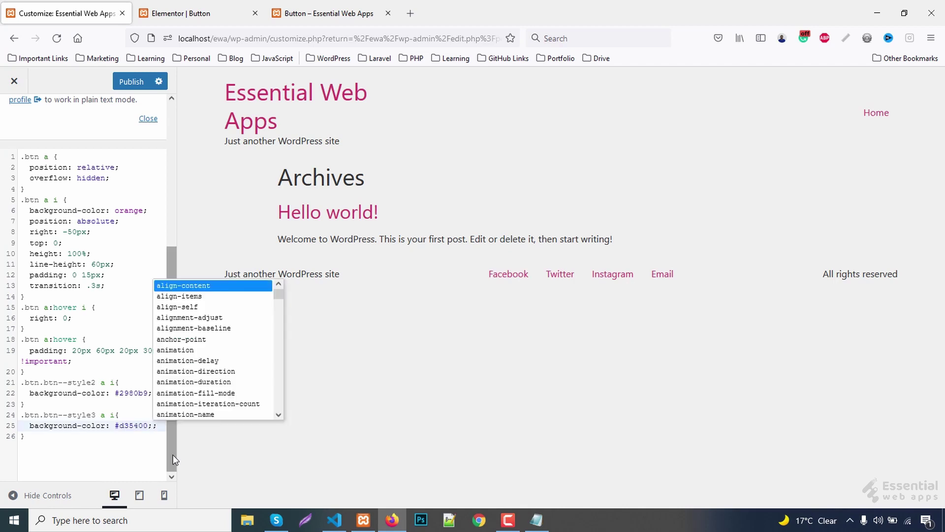
pyautogui.click(131, 81)
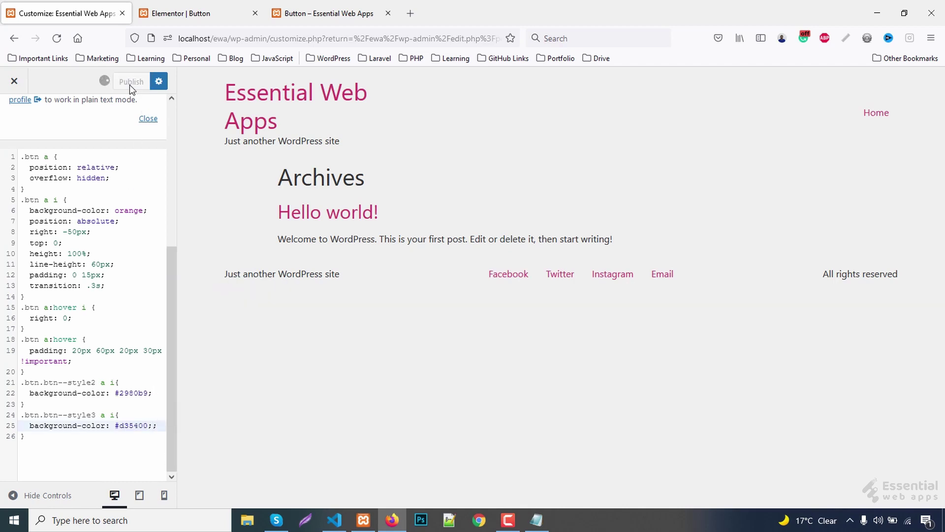
pyautogui.click(177, 13)
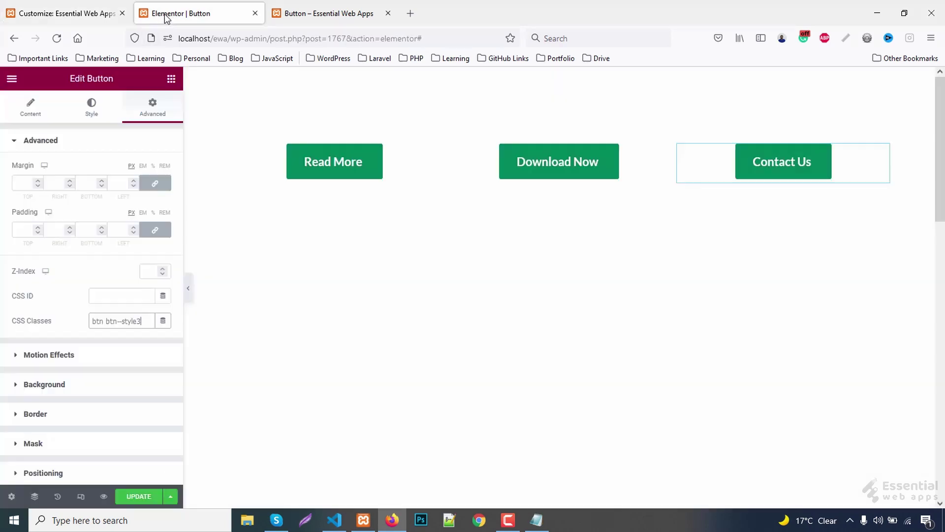
# Update the Elementor page and open its live preview of the three buttons.
pyautogui.click(139, 496)
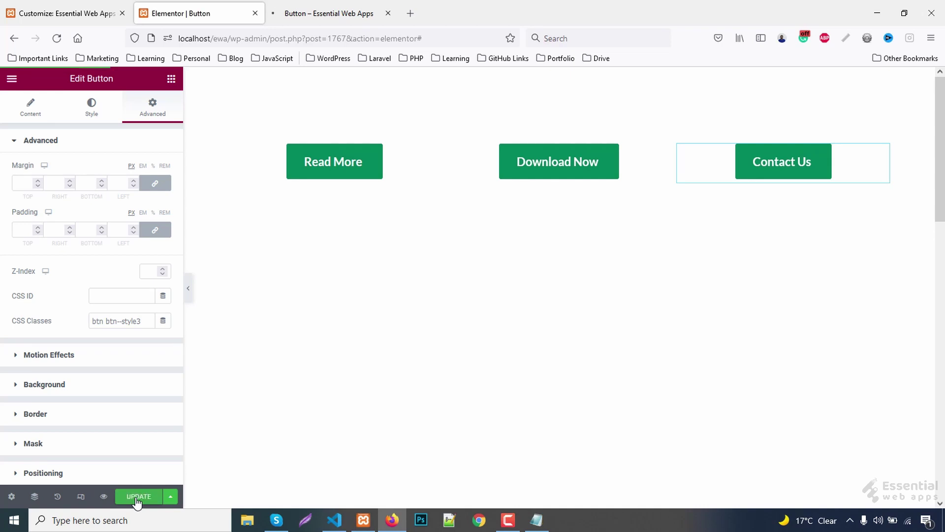
pyautogui.click(320, 14)
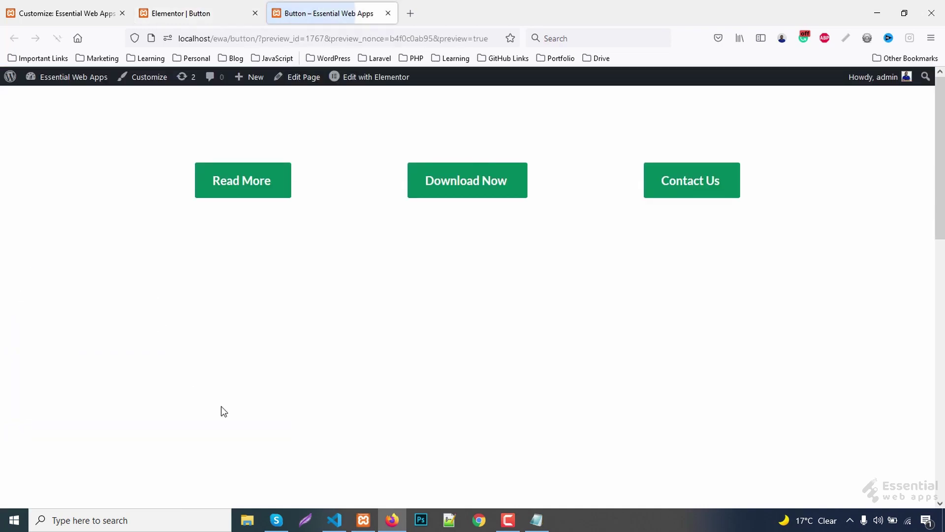